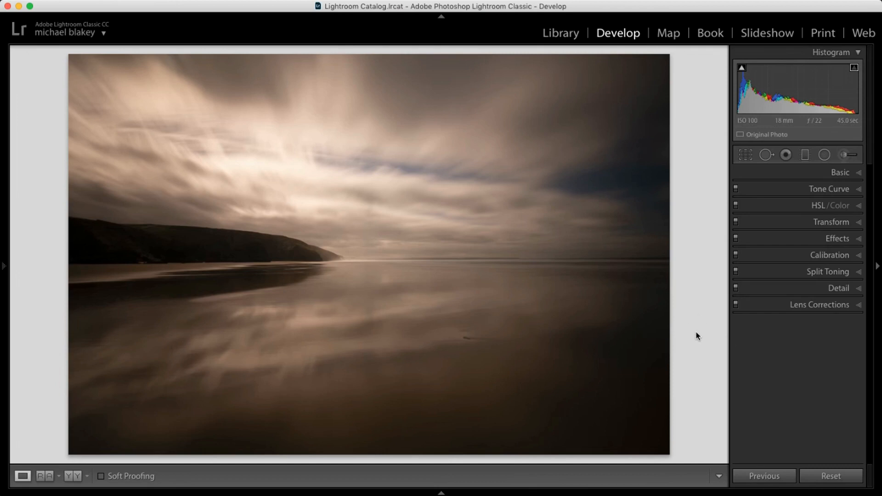
Remove chromatic aberration and enable the lens profile corrections for the seascape photo.
left_click(859, 305)
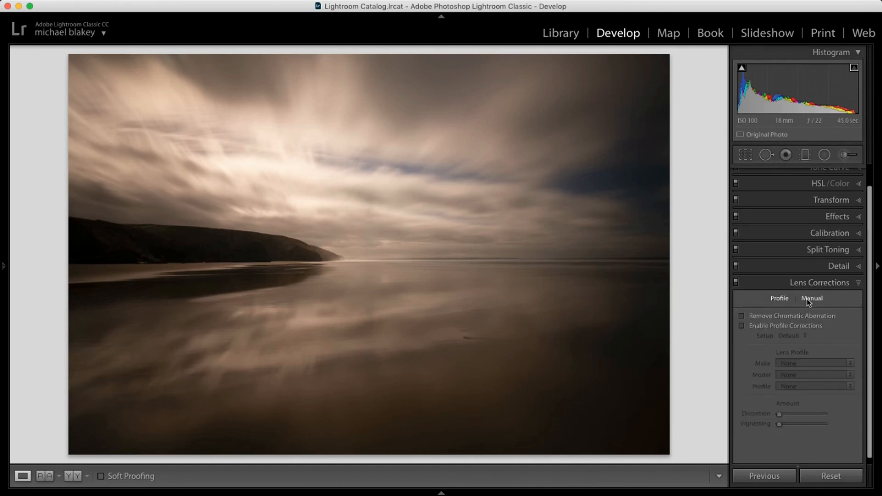
left_click(741, 315)
left_click(741, 325)
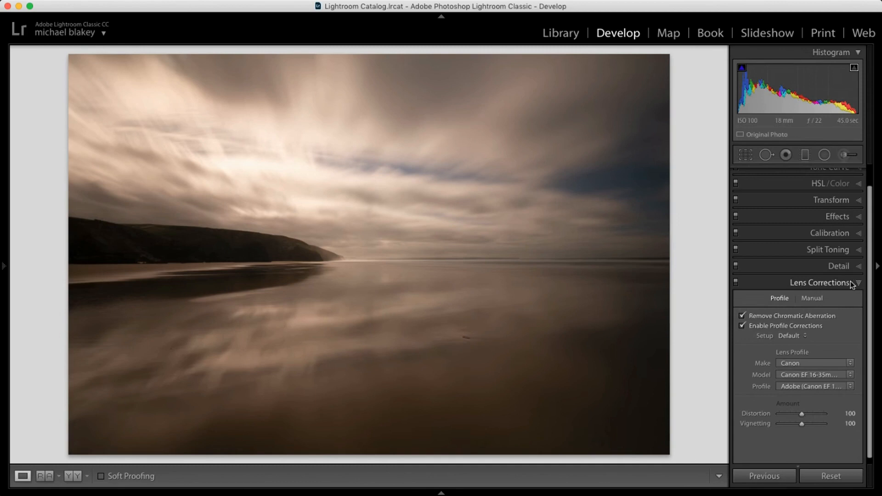
left_click(857, 282)
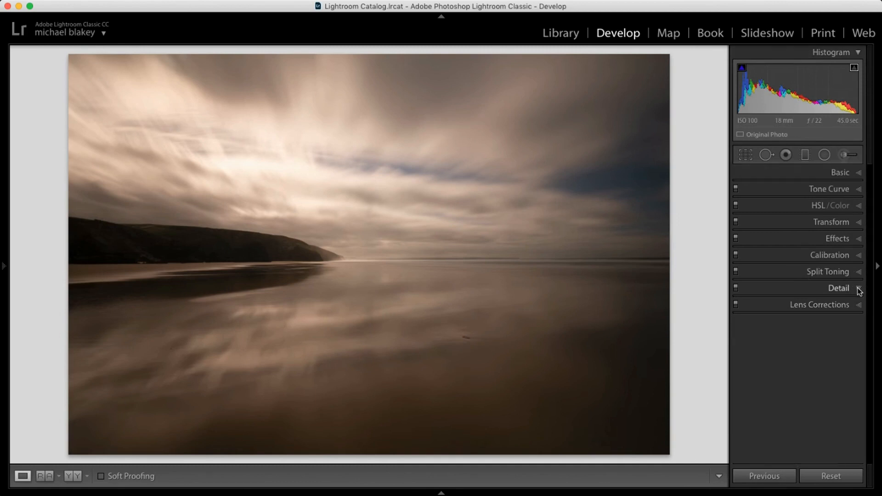
Turn off sharpening by setting its Amount to 0.
left_click(858, 289)
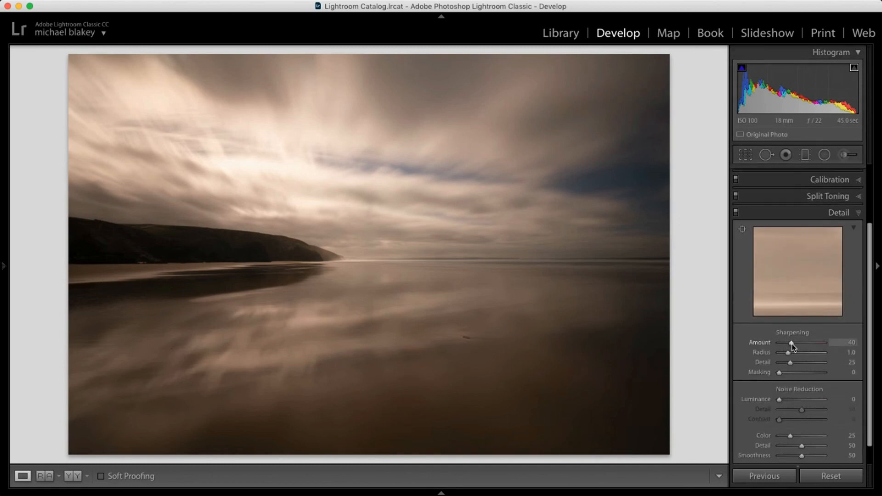
left_click_drag(792, 344, 774, 344)
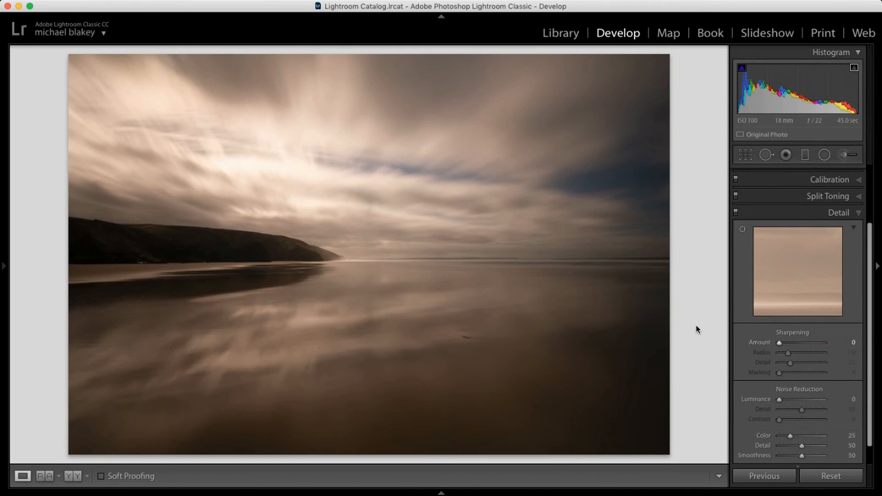
left_click(859, 213)
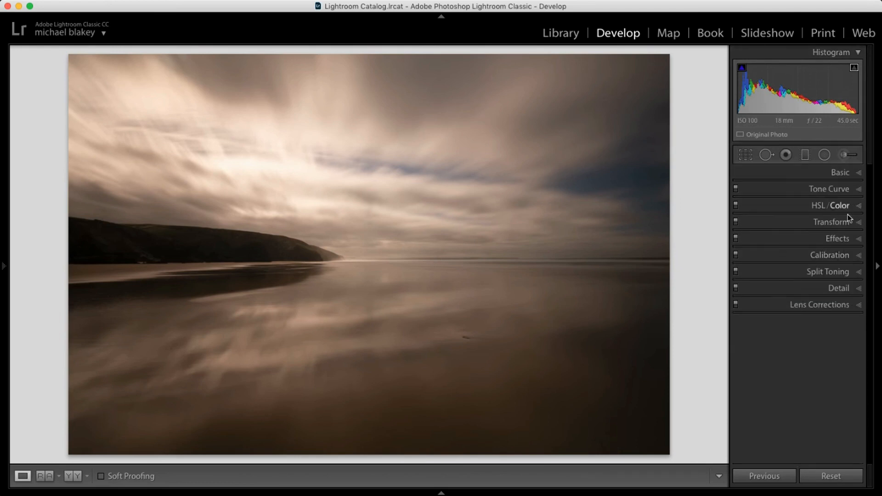
Preview the B&W creative profiles on the photo without applying one, leaving the profile browser again.
left_click(859, 173)
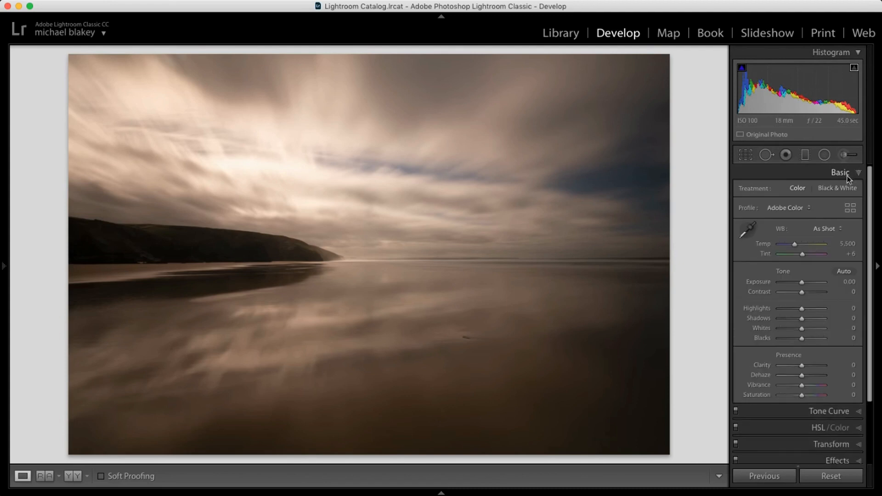
left_click(849, 209)
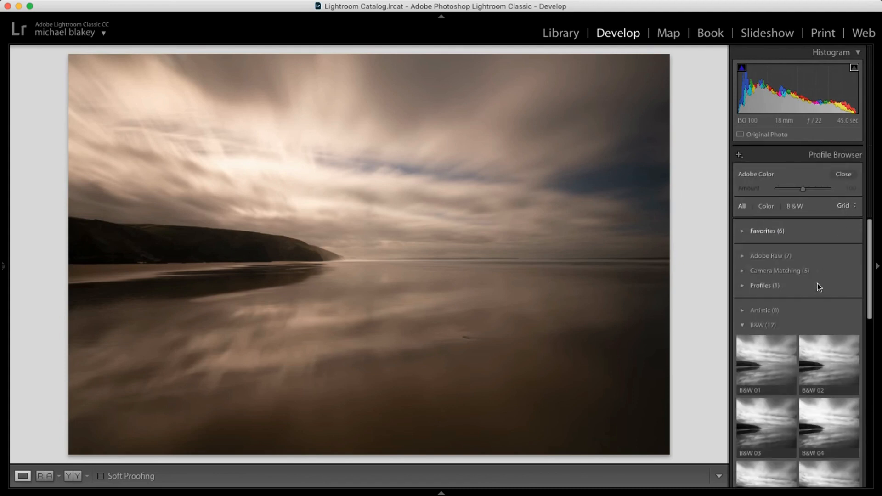
mouse_move(767, 364)
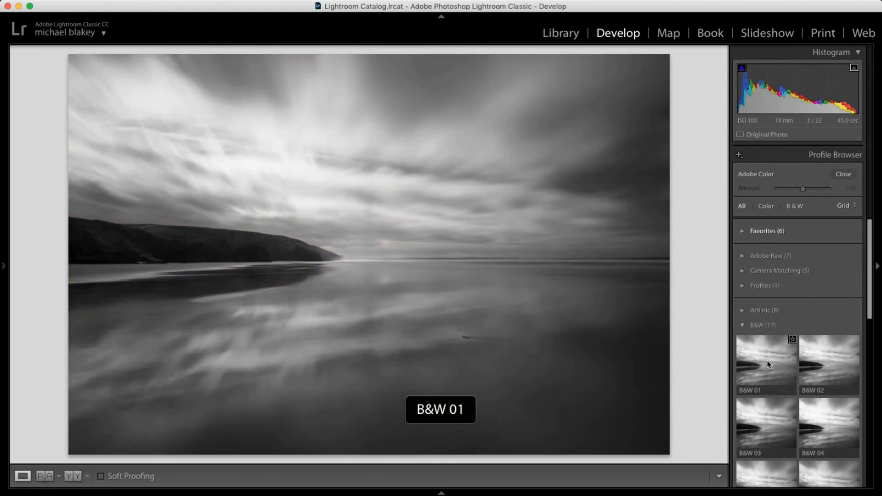
mouse_move(829, 428)
mouse_move(758, 420)
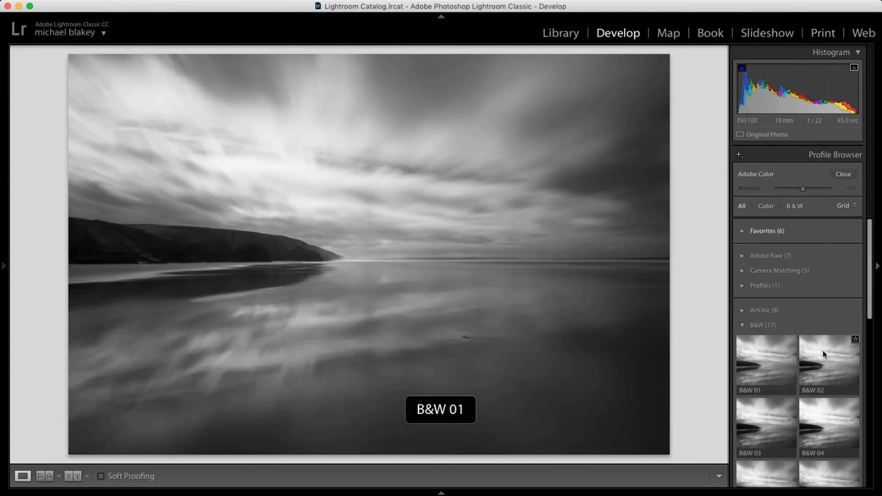
mouse_move(829, 353)
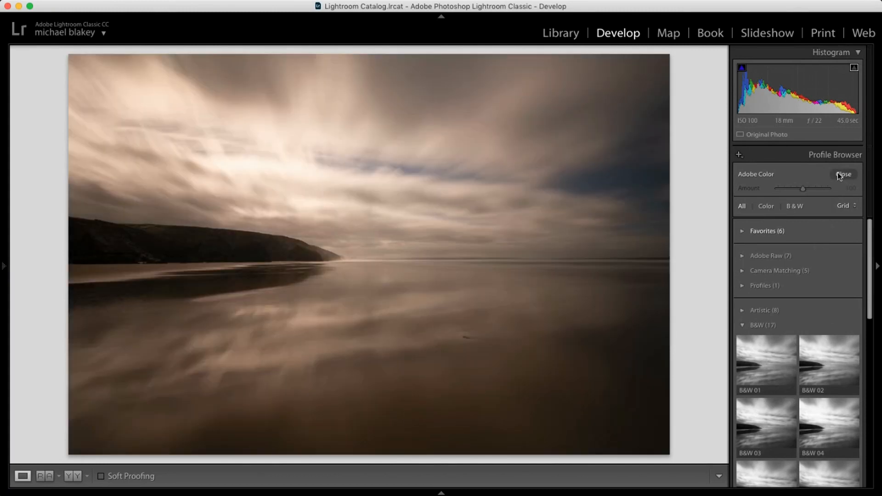
left_click(839, 175)
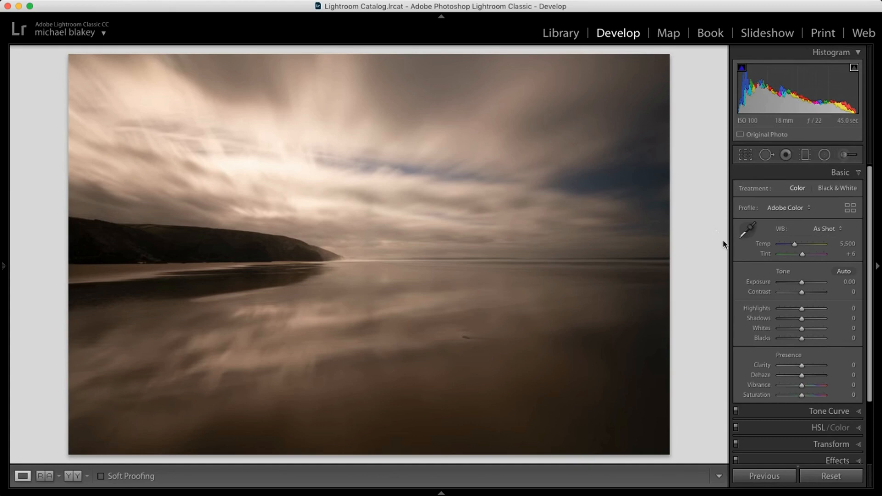
Set the white balance by sampling the bright clouds above the headland as neutral, and raise Exposure to +0.60.
left_click(750, 231)
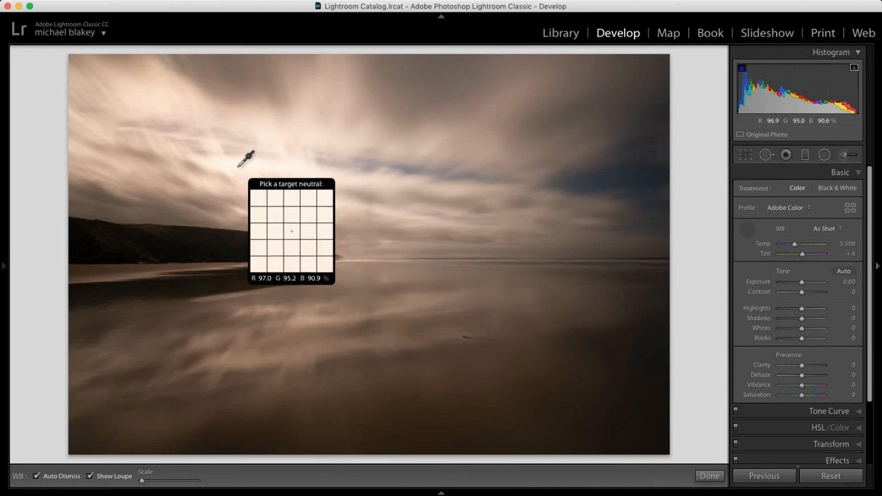
left_click(239, 165)
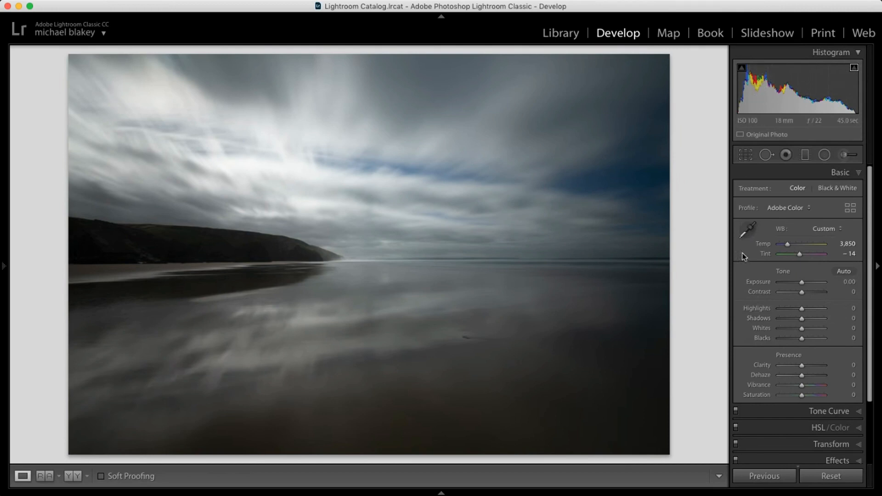
left_click(848, 281)
type("0.5")
key("Return")
key("Up")
key("Up")
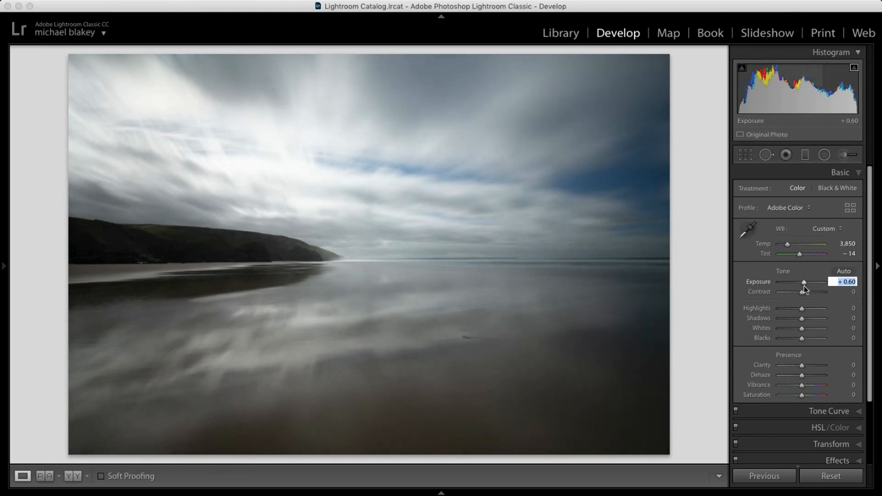
key("Down")
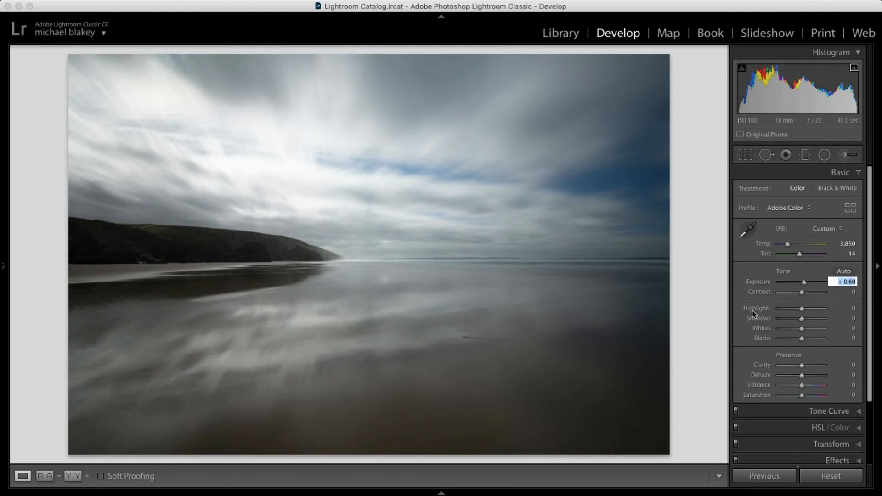
Set Highlights to -61, Whites to +12 and Blacks to -24.
left_click(801, 311)
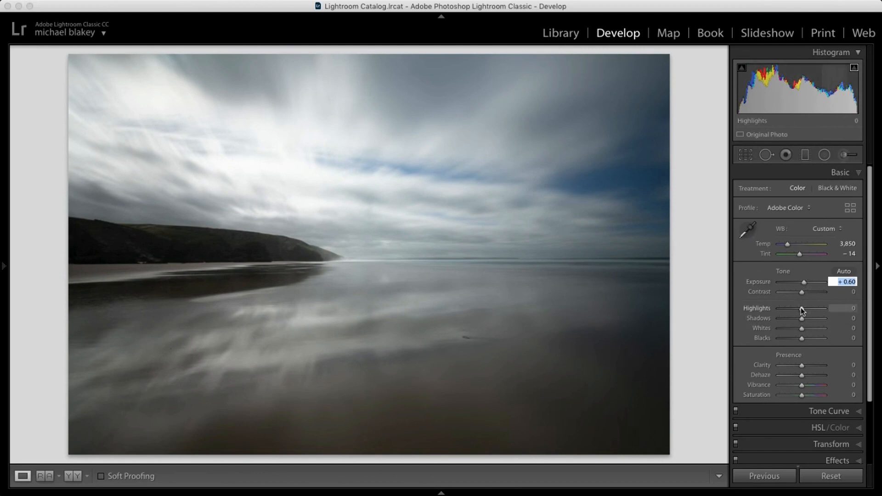
left_click_drag(802, 311, 788, 302)
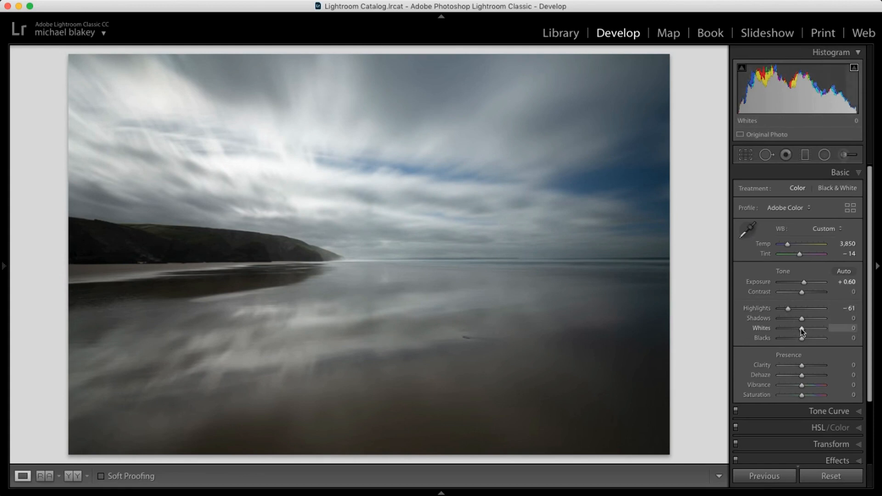
mouse_move(802, 330)
left_mouse_down()
mouse_move(809, 333)
mouse_move(796, 339)
left_mouse_up()
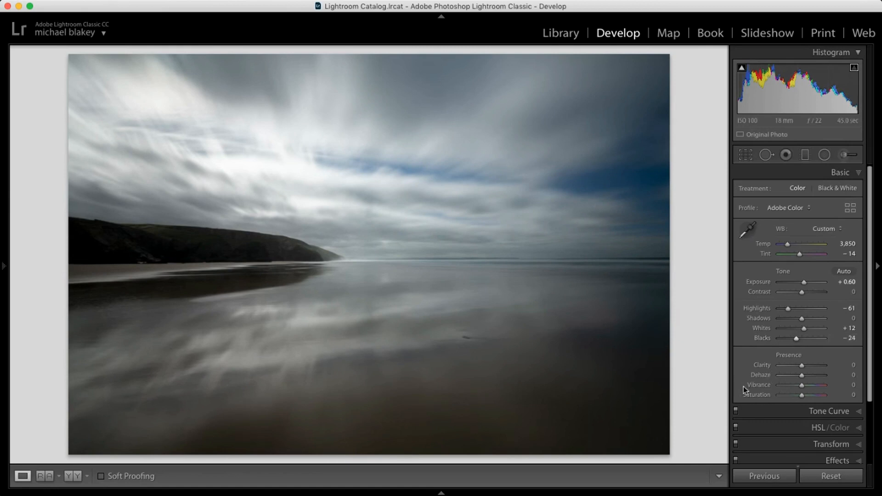
Set Dehaze to +20 and Contrast to +20.
left_click(851, 375)
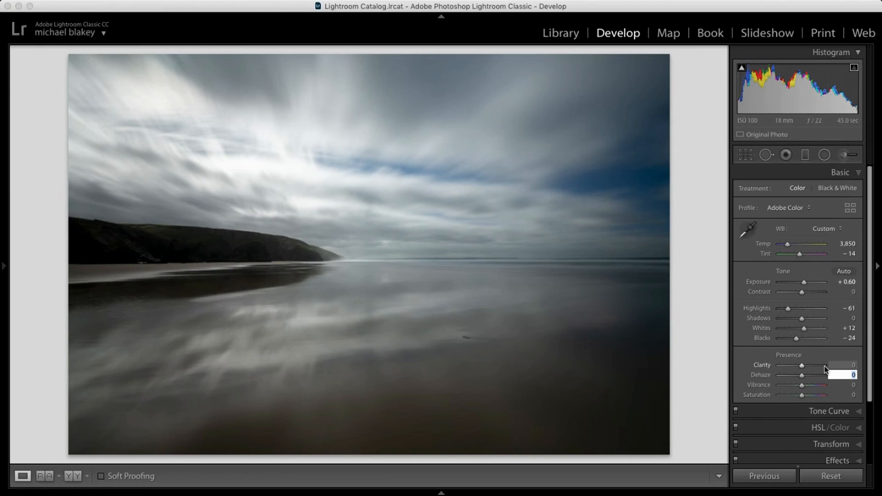
type("20")
key("Return")
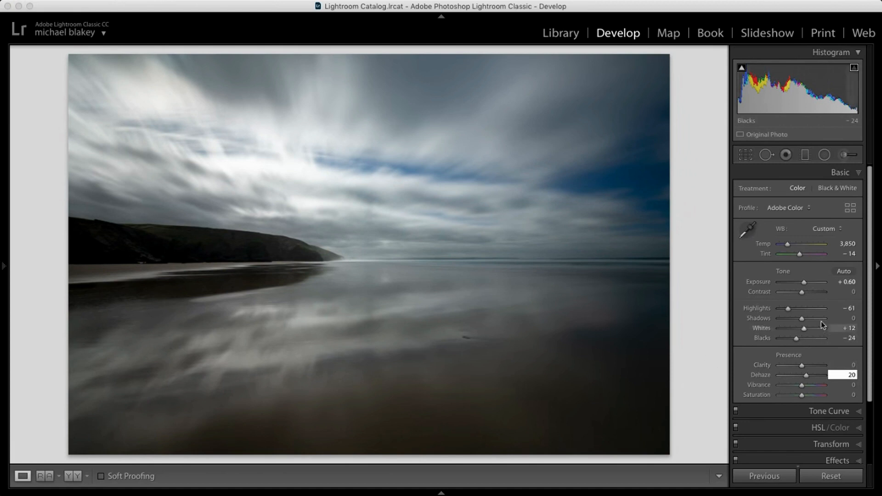
left_click(852, 292)
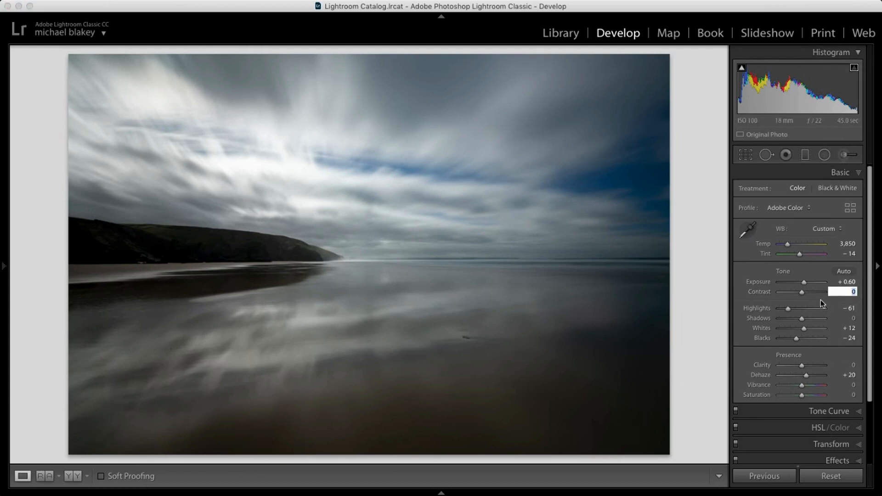
type("20")
key("Return")
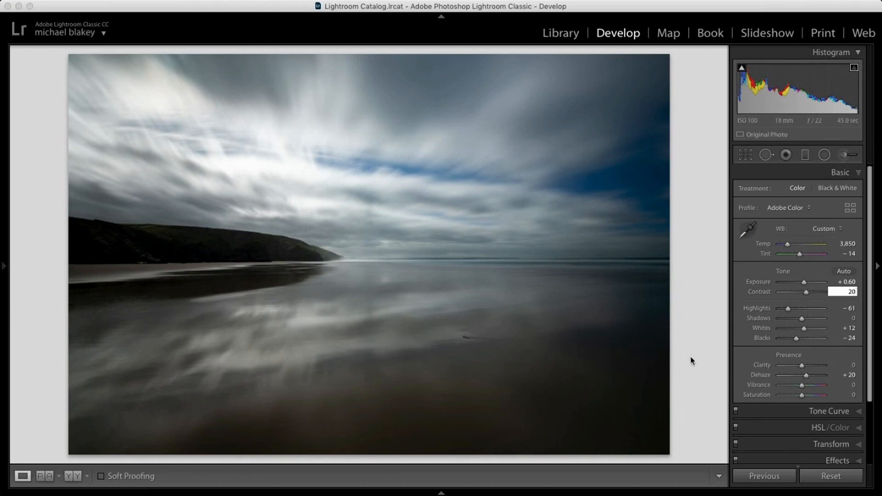
Apply the Medium Contrast point curve to the photo.
left_click(861, 413)
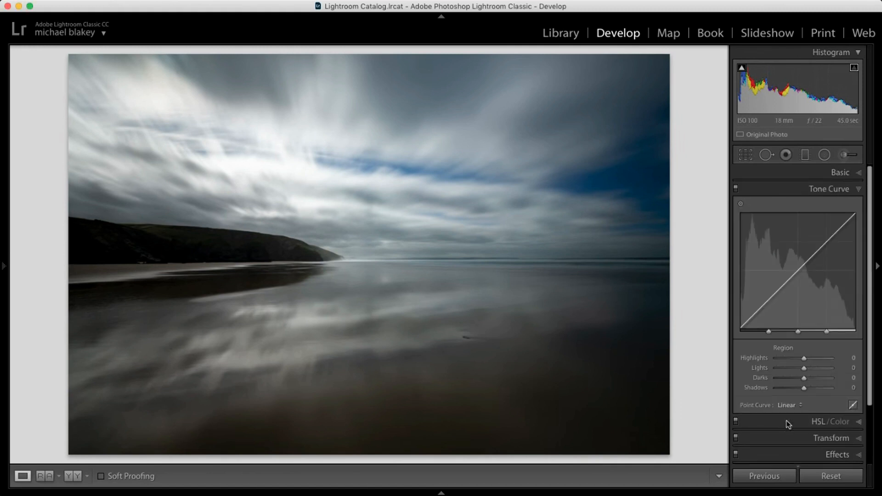
left_click(800, 405)
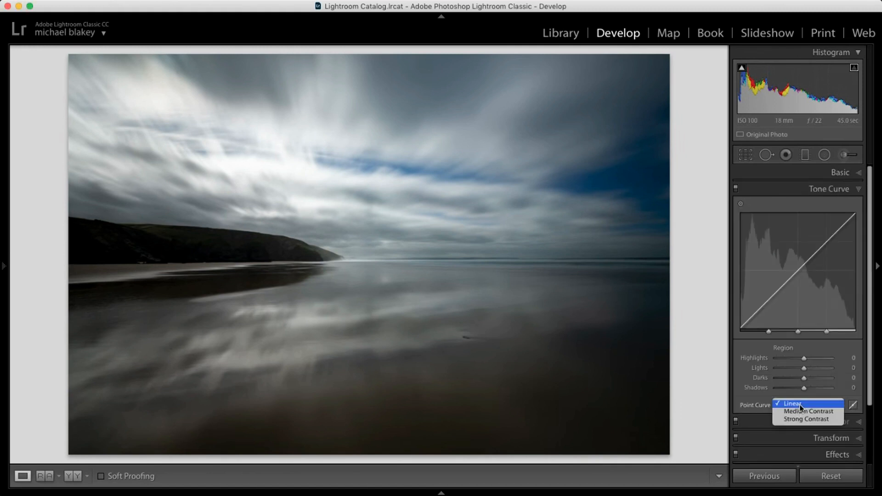
left_click(796, 411)
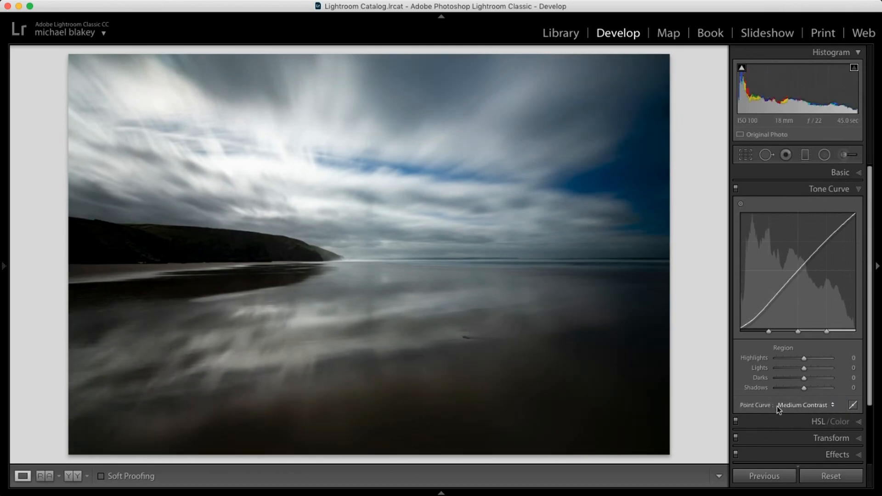
left_click(857, 189)
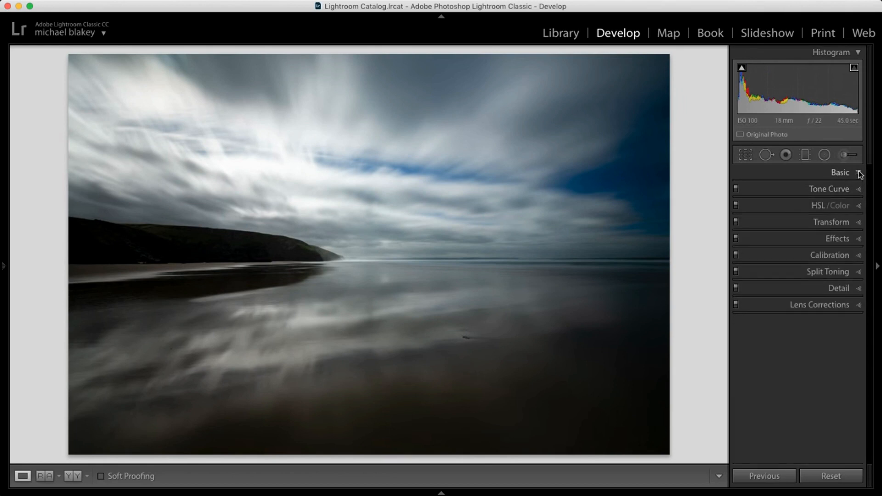
Brighten the dark areas by setting Shadows to +55 in the basic tone adjustments.
left_click(859, 173)
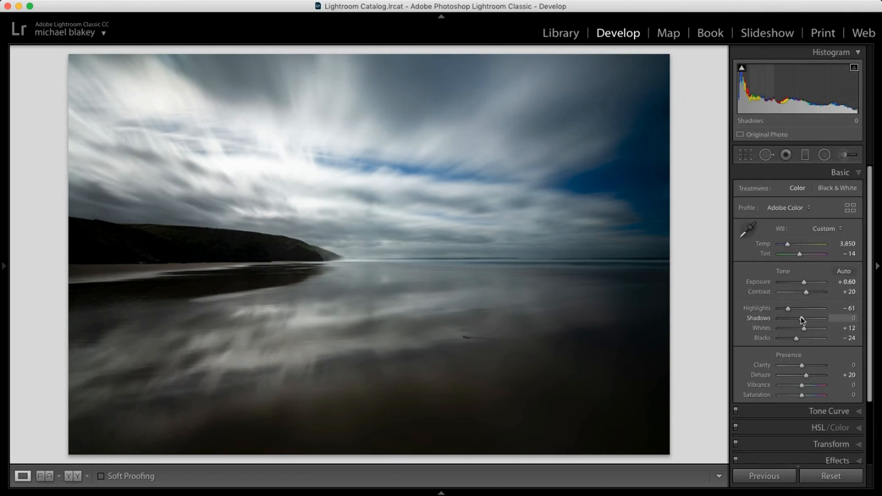
left_click(801, 317)
left_click_drag(805, 316, 812, 313)
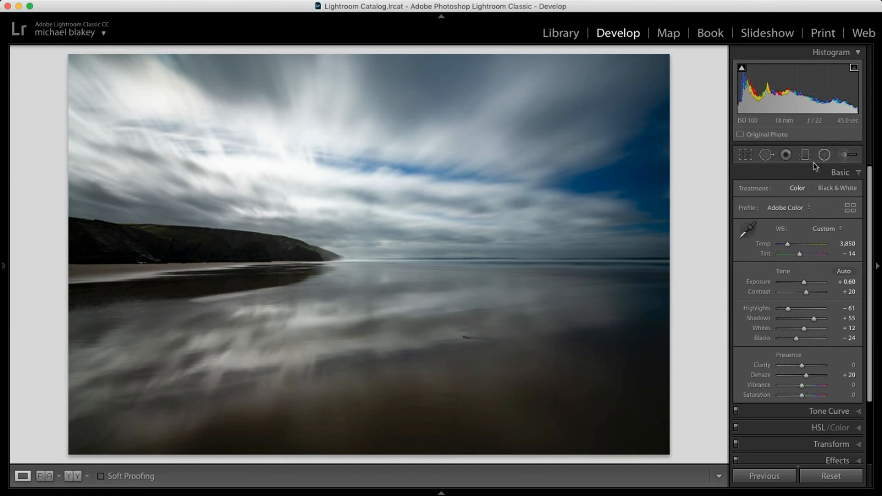
Convert the photo to black and white and set Blue to -41 in the black and white mix.
left_click(822, 190)
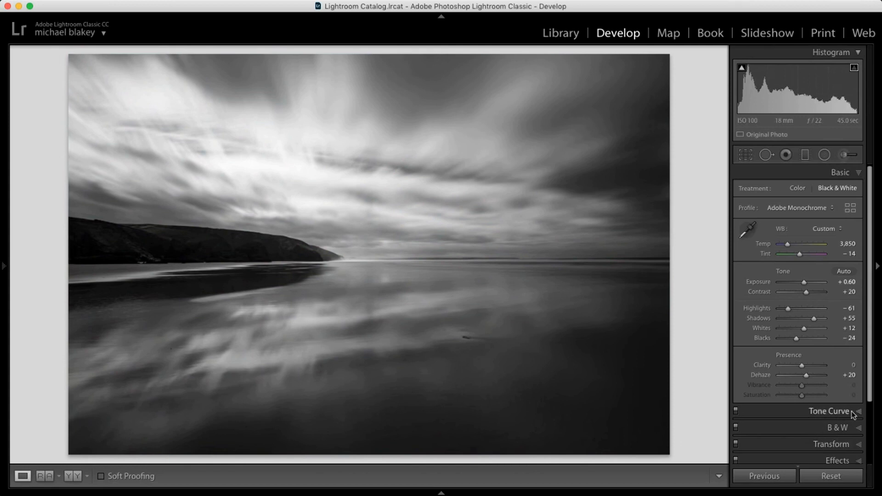
left_click(831, 427)
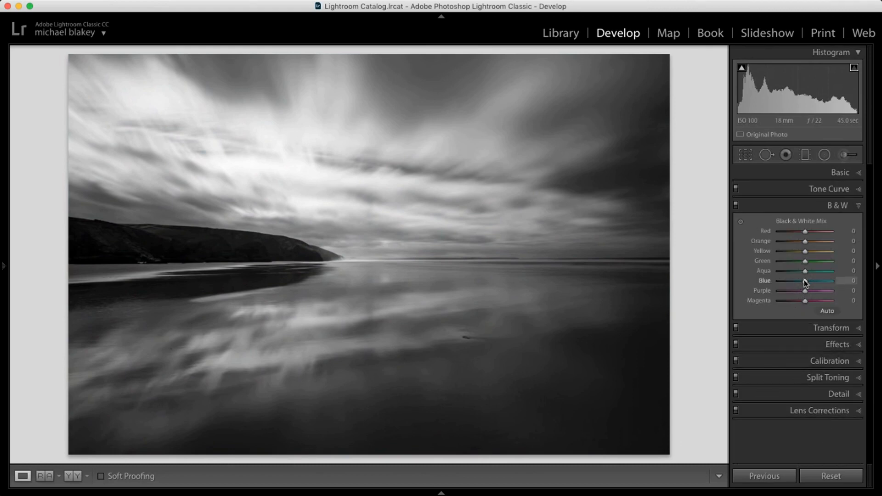
left_click_drag(804, 281, 794, 277)
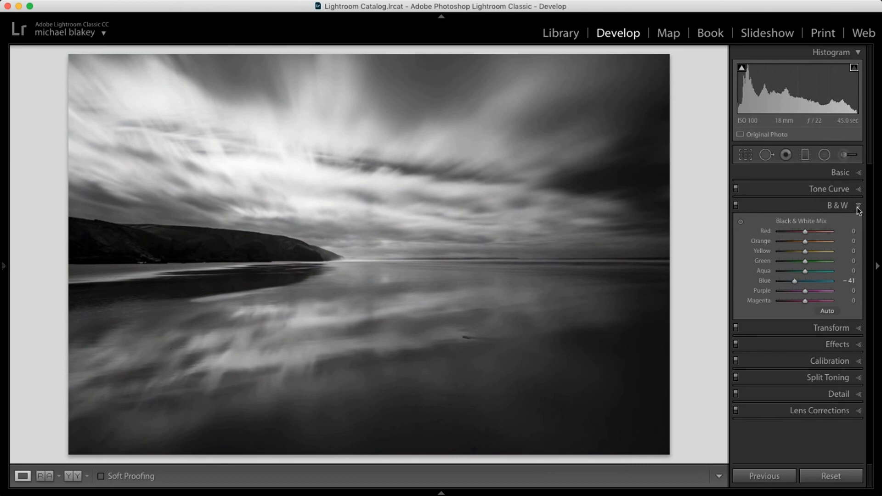
left_click(858, 206)
Set Highlights to -74 and Whites to 0 in the black and white version.
left_click(859, 173)
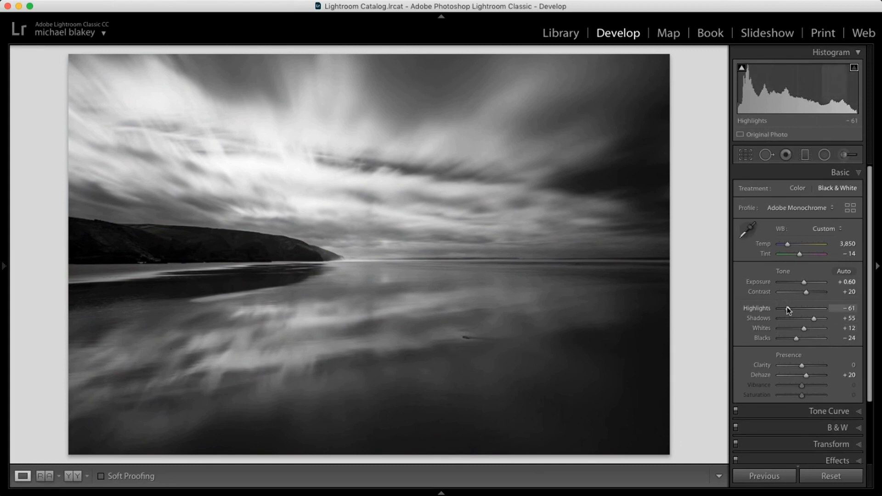
left_click_drag(788, 311, 785, 310)
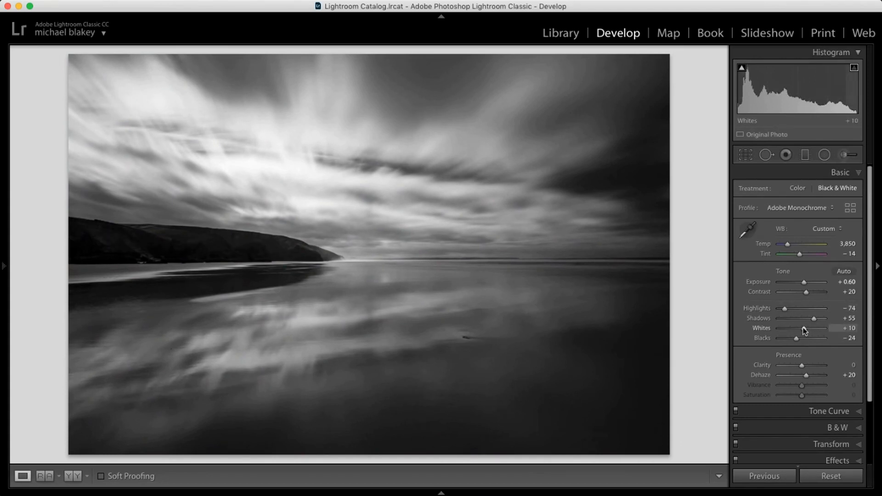
left_click_drag(805, 330, 802, 330)
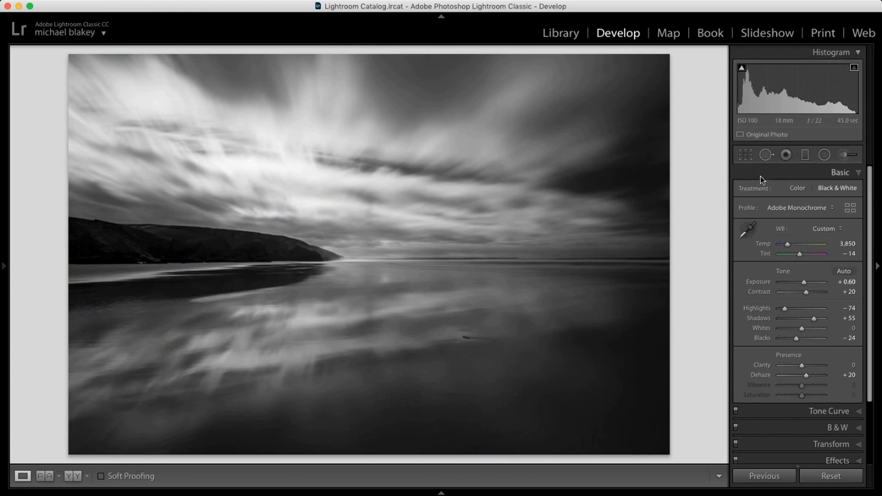
Open the black and white photo from Lightroom in Adobe Photoshop CC 2019 and duplicate its background layer.
right_click(549, 272)
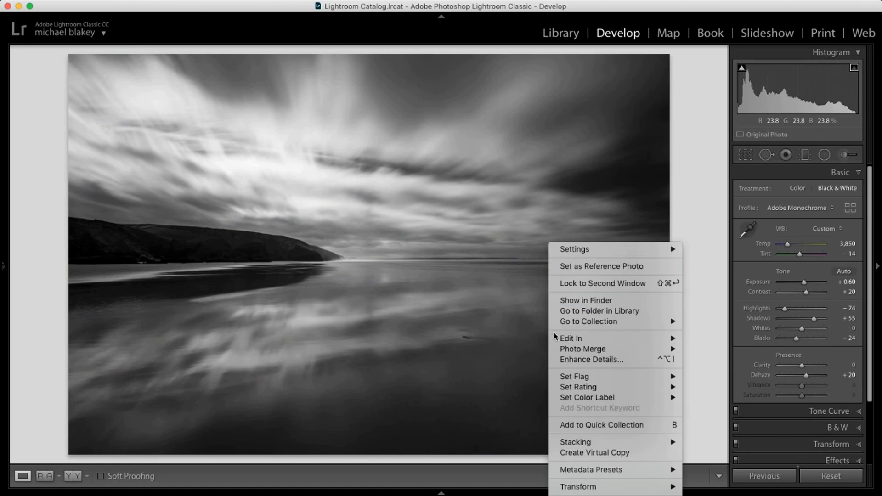
mouse_move(555, 341)
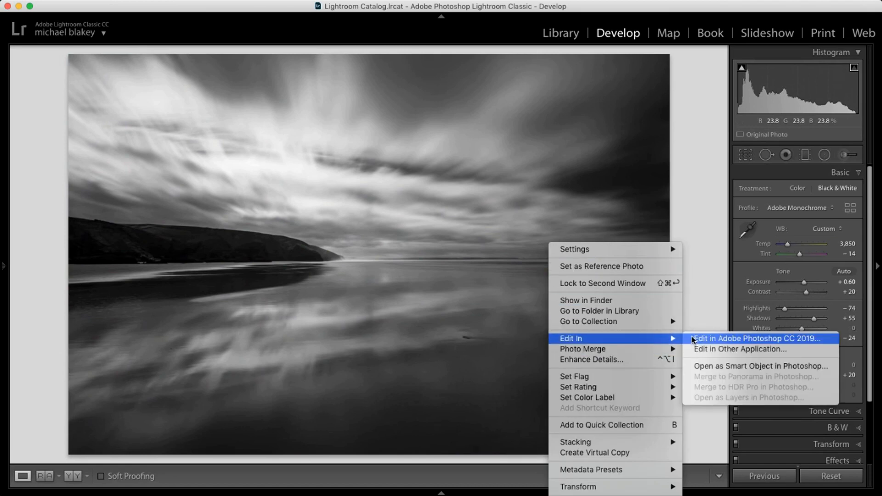
left_click(690, 194)
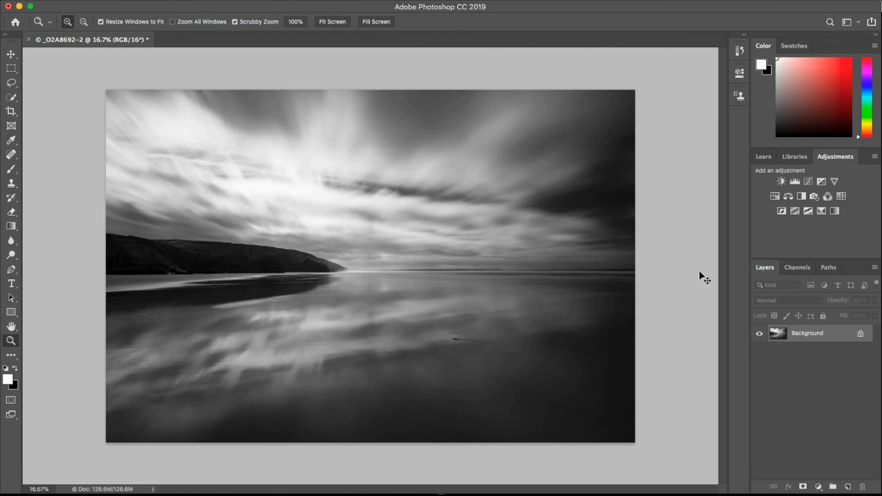
key("super+j")
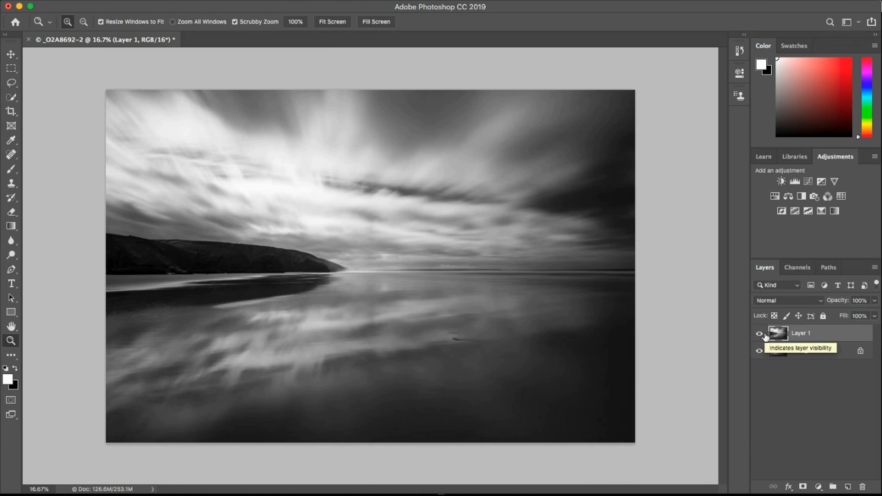
Examine the headland and the sky above it up to the top-left corner at 100% magnification for dust spots.
left_click(10, 341)
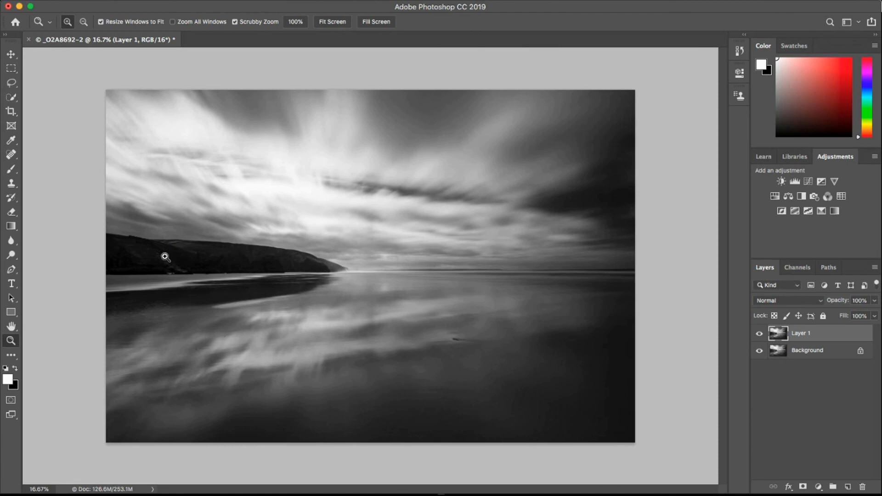
left_click(168, 256)
left_click(169, 256)
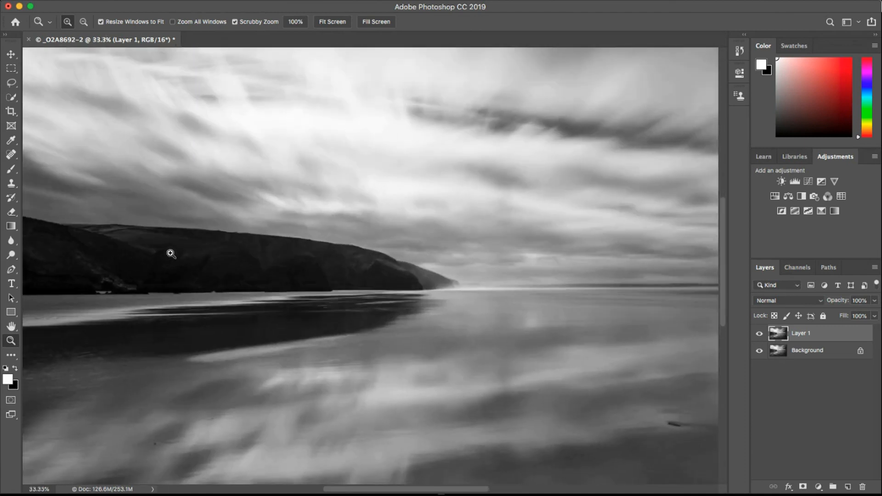
left_click(171, 252)
left_click(171, 251)
left_click(171, 250)
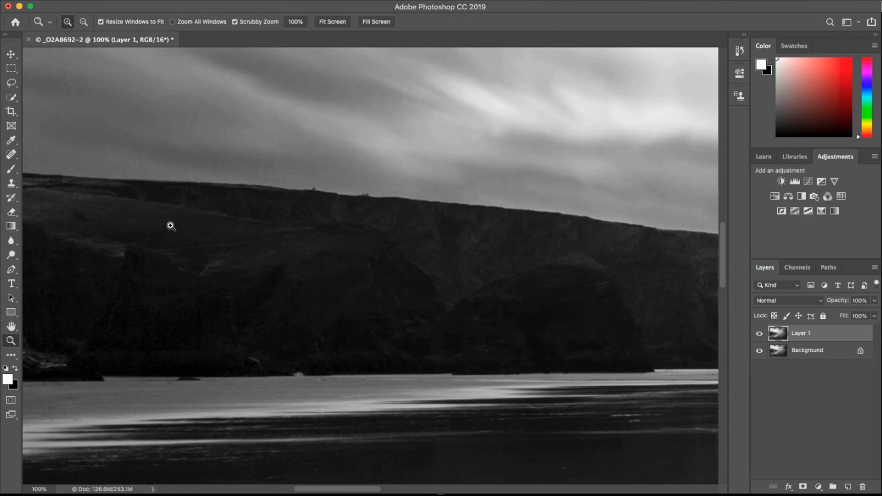
left_click_drag(196, 157, 299, 299)
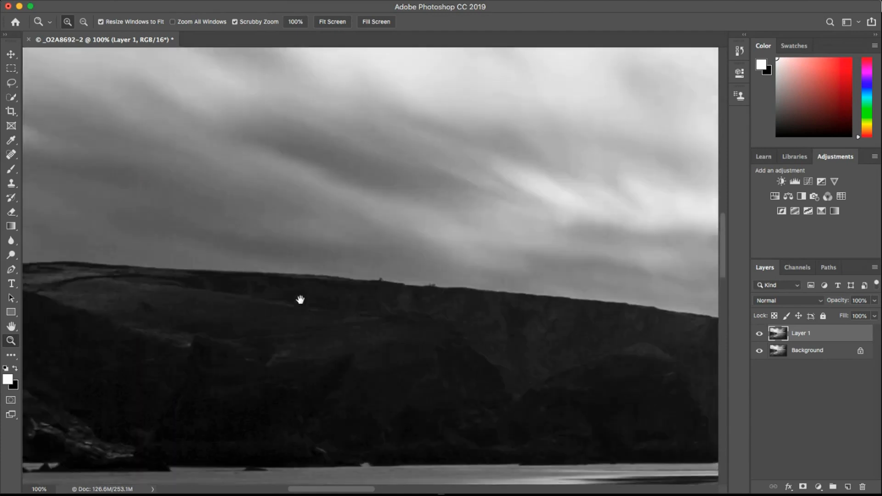
left_click_drag(218, 199, 227, 218)
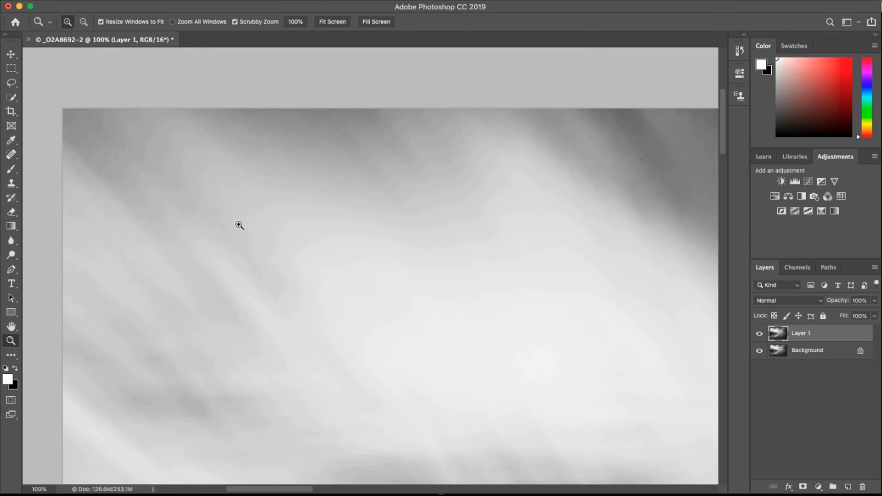
Activate the Spot Healing Brush and set its size to 45 px.
left_click(10, 155)
right_click(9, 155)
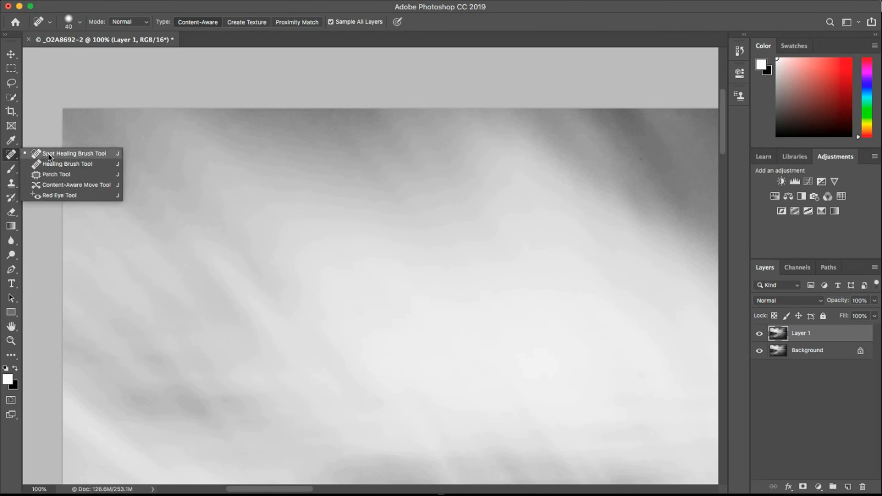
left_click(48, 155)
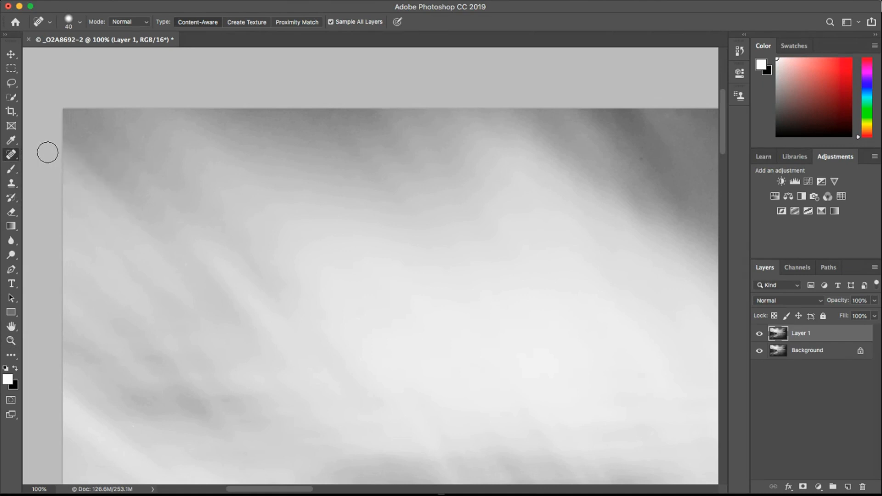
left_click(68, 21)
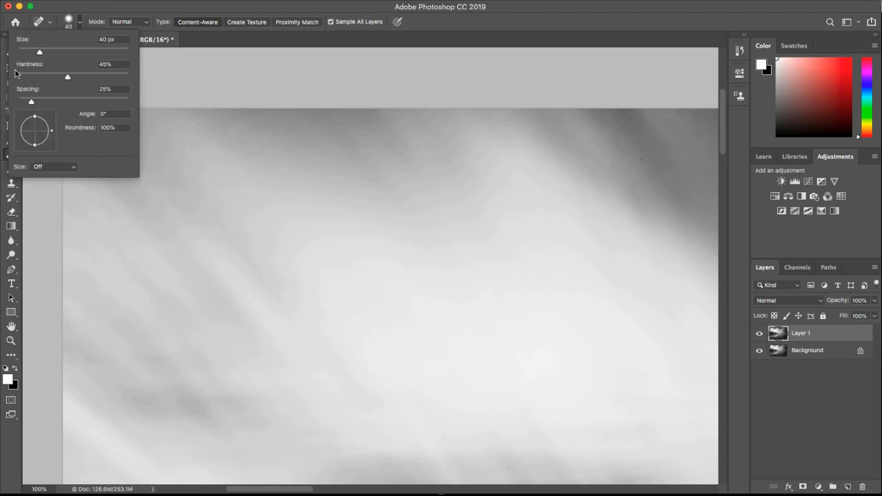
left_click(68, 20)
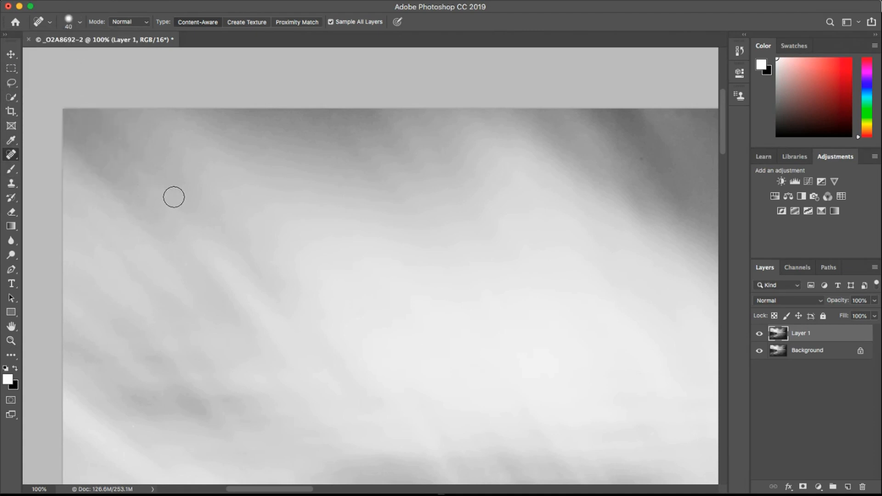
key("bracketright")
key("bracketright")
key("bracketright")
key("bracketright")
key("bracketright")
key("bracketleft")
key("bracketleft")
key("bracketleft")
key("bracketleft")
key("bracketleft")
Heal the dust spots along the upper edge of the sky, from the middle towards the right.
left_click_drag(331, 251, 232, 256)
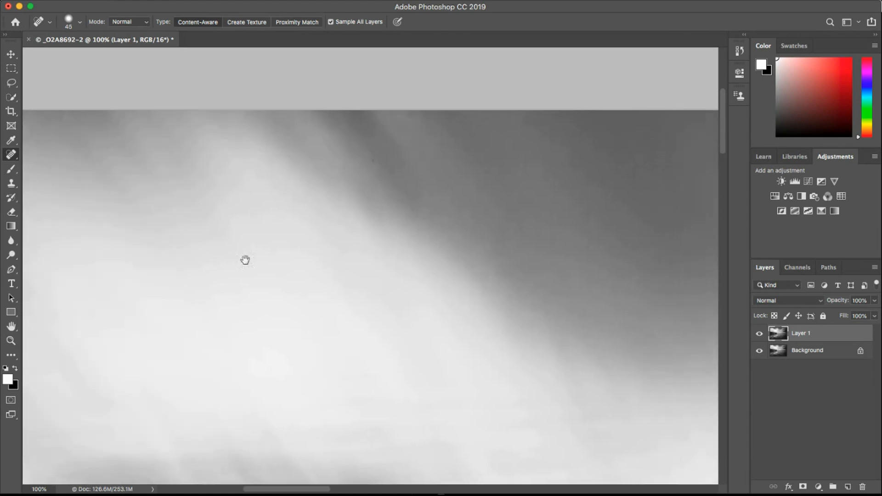
left_click_drag(319, 256, 199, 246)
left_click_drag(358, 262, 292, 253)
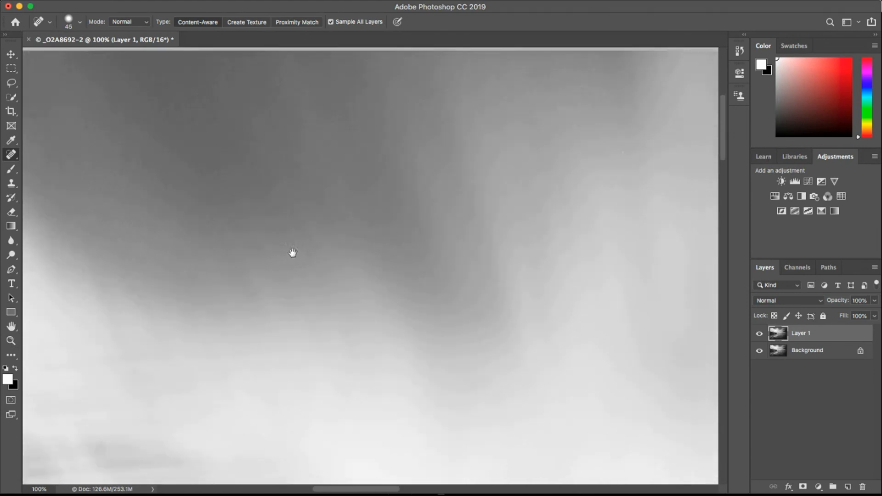
left_click_drag(391, 271, 291, 268)
left_click_drag(386, 266, 282, 282)
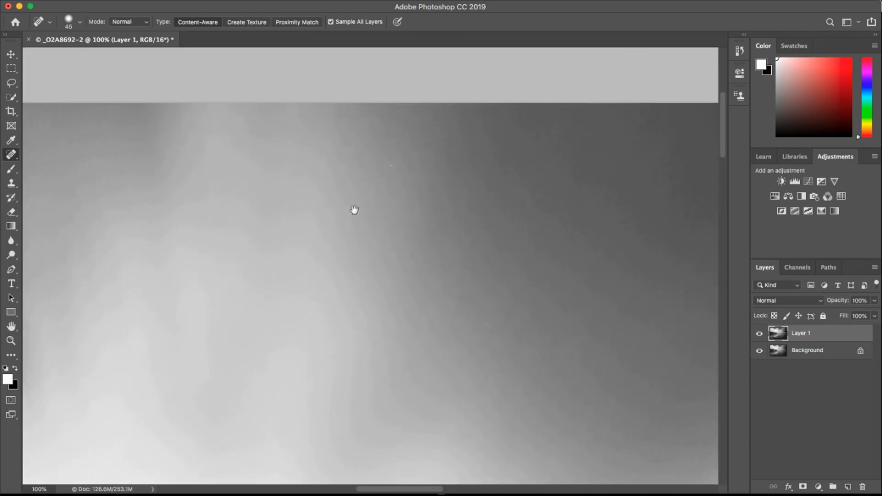
left_click(383, 165)
left_click_drag(488, 321, 220, 290)
left_click_drag(439, 305, 202, 279)
left_click(476, 139)
Heal the small spots in the dark clouds near the photo's top-right corner.
left_click_drag(398, 329, 250, 323)
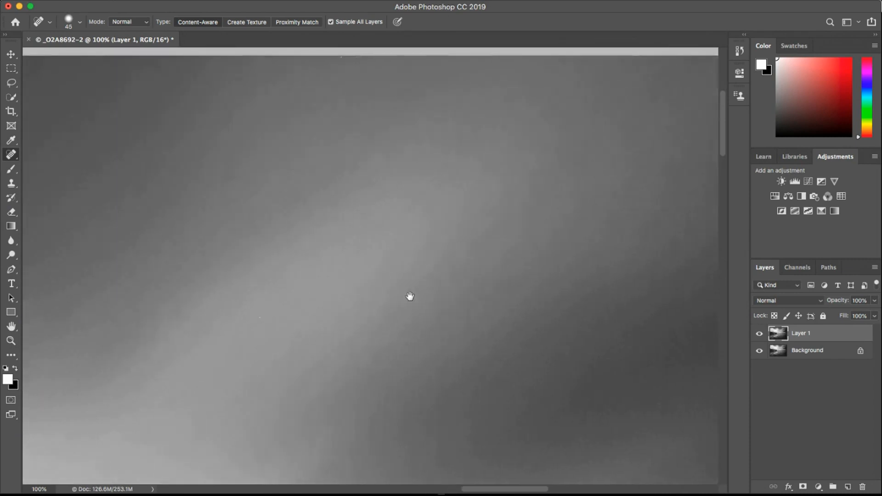
left_click_drag(410, 296, 271, 321)
left_click(432, 198)
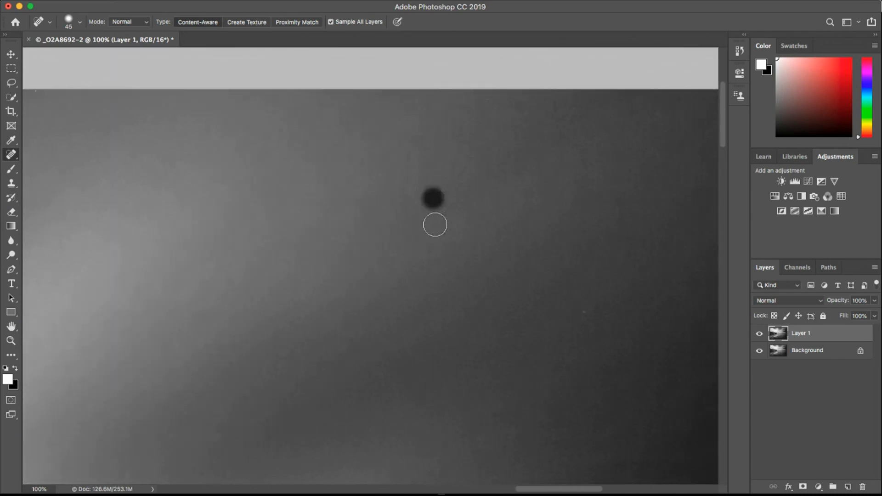
left_click(583, 311)
Heal the spots lower in the right-hand sky, working back towards the left across the clouds.
mouse_move(348, 376)
left_mouse_down()
mouse_move(278, 293)
mouse_move(214, 317)
mouse_move(264, 303)
mouse_move(327, 207)
mouse_move(266, 220)
mouse_move(352, 193)
mouse_move(390, 203)
mouse_move(414, 249)
left_mouse_up()
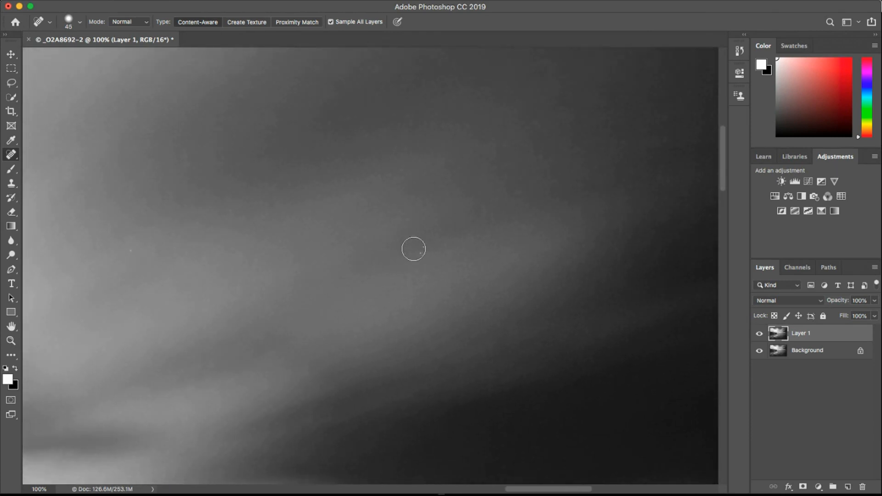
left_click(419, 248)
mouse_move(325, 271)
left_mouse_down()
mouse_move(354, 270)
mouse_move(392, 234)
left_mouse_up()
left_click(374, 242)
mouse_move(208, 292)
left_mouse_down()
mouse_move(437, 277)
mouse_move(349, 270)
mouse_move(425, 246)
mouse_move(323, 270)
mouse_move(358, 252)
mouse_move(393, 264)
mouse_move(342, 257)
mouse_move(372, 246)
left_mouse_up()
left_click(293, 147)
Work across the clouds above the headland from the photo's left edge and heal the spot near the headland's far end.
mouse_move(287, 333)
left_mouse_down()
mouse_move(348, 319)
mouse_move(326, 307)
mouse_move(388, 311)
mouse_move(392, 252)
mouse_move(302, 266)
left_mouse_up()
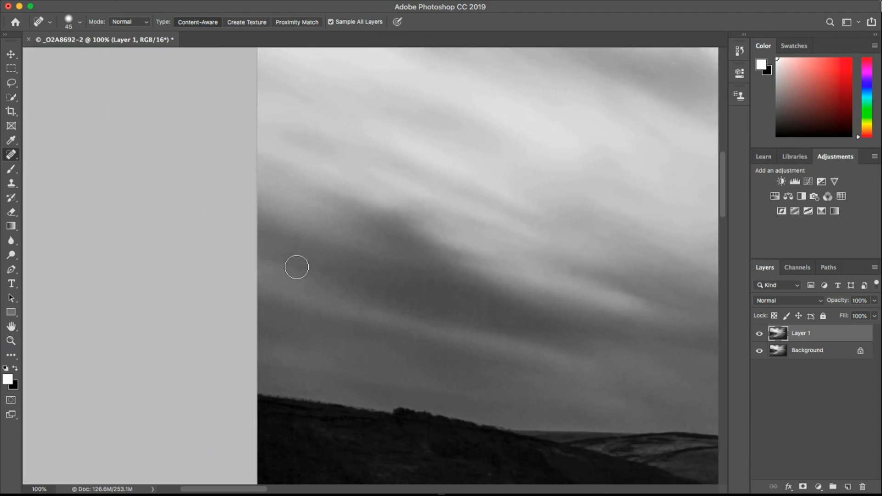
left_click_drag(459, 328, 244, 317)
left_click_drag(574, 303, 214, 289)
left_click_drag(404, 266, 271, 254)
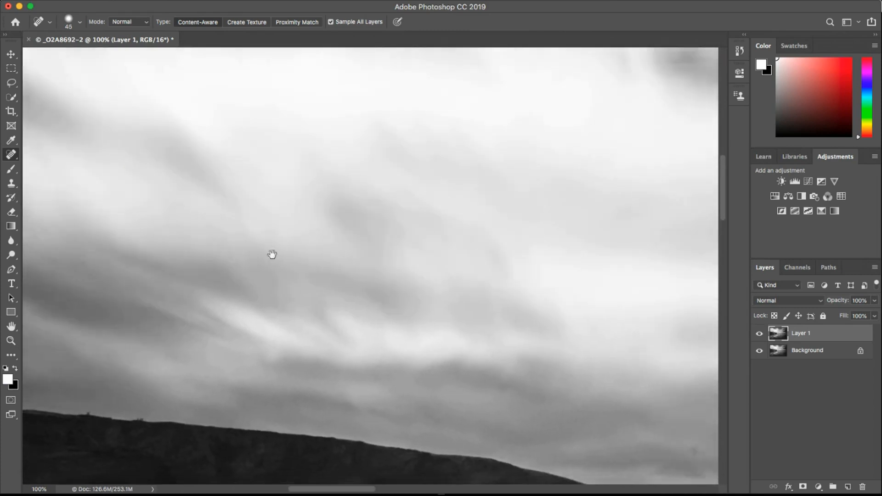
left_click_drag(404, 256, 275, 222)
left_click_drag(425, 244, 315, 232)
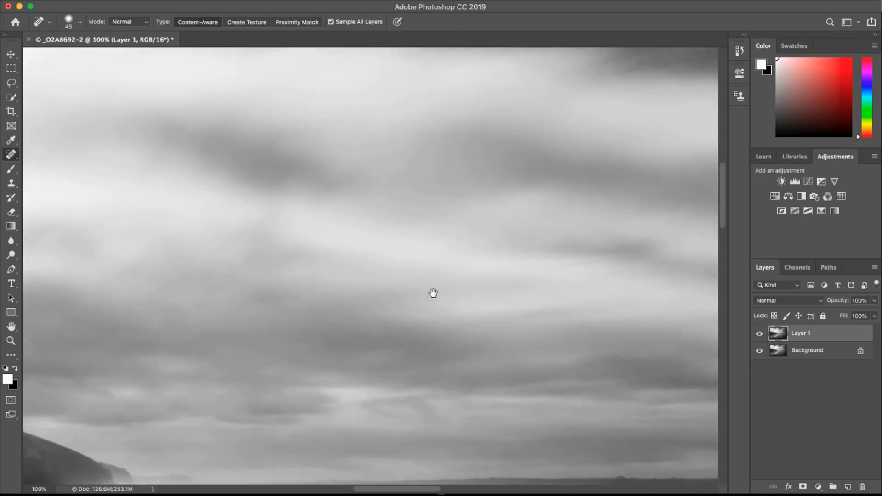
left_click_drag(592, 344, 578, 254)
left_click_drag(245, 280, 341, 269)
left_click(248, 298)
Heal the remaining spots in the lower clouds above the horizon, moving from the headland towards the right.
mouse_move(474, 301)
left_mouse_down()
mouse_move(244, 335)
mouse_move(159, 323)
left_mouse_up()
left_click(409, 250)
left_click_drag(435, 305, 216, 282)
left_click_drag(528, 298, 294, 270)
left_click_drag(358, 201, 327, 197)
left_click(354, 142)
left_click(280, 141)
left_click(515, 238)
left_click(598, 280)
Set the healing brush to 40 px and remove the dark spot in the water below the horizon near the photo's right edge.
left_click_drag(315, 256, 276, 253)
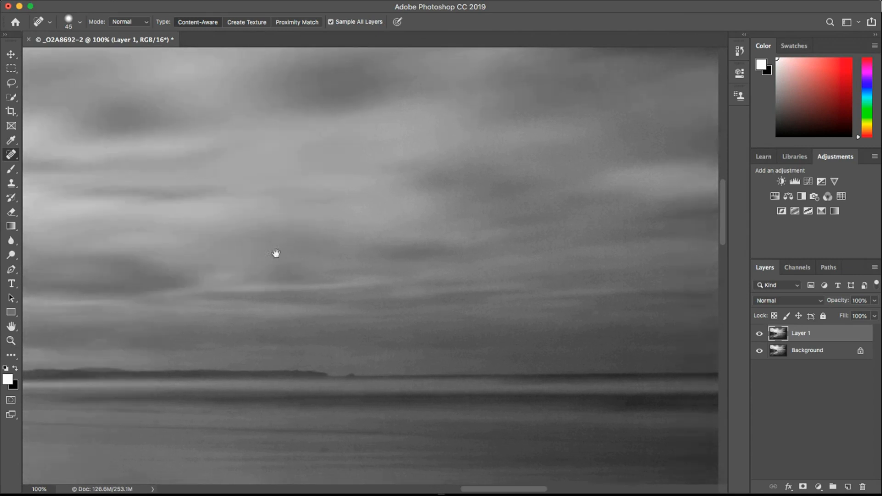
left_click_drag(447, 244, 286, 238)
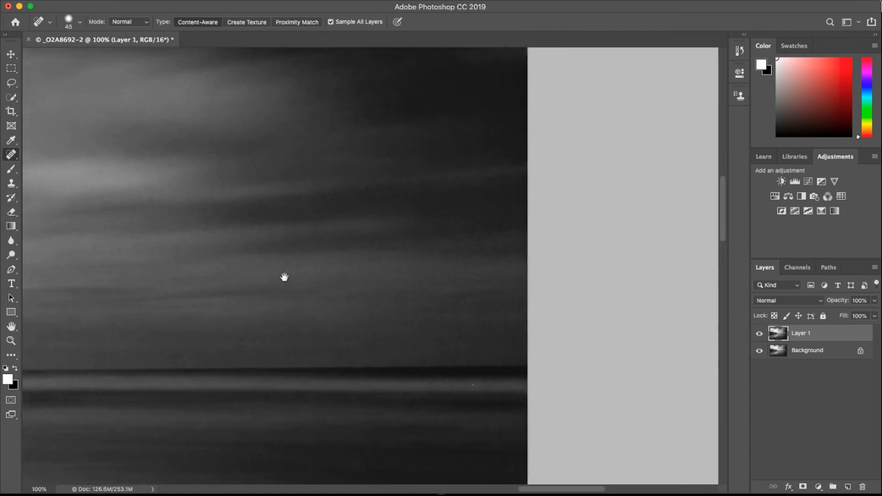
scroll(285, 277, "down", 8)
key("bracketleft")
key("bracketleft")
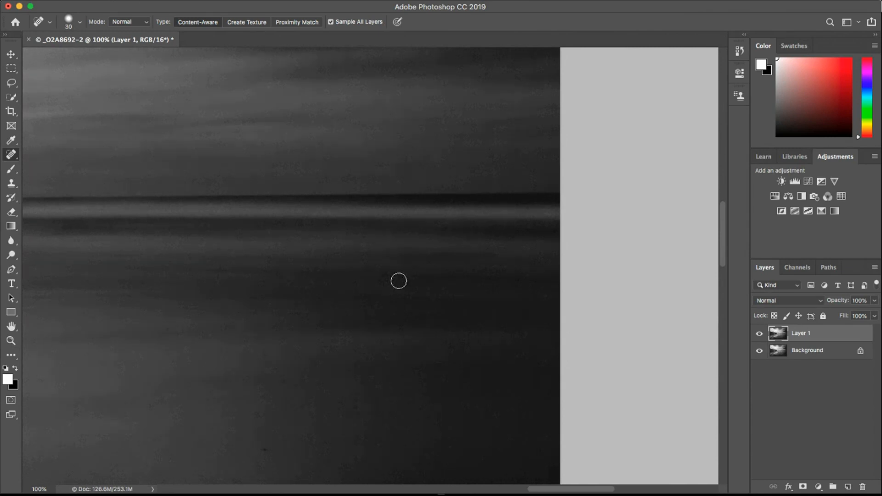
mouse_move(293, 345)
left_mouse_down()
mouse_move(351, 309)
mouse_move(351, 333)
left_mouse_up()
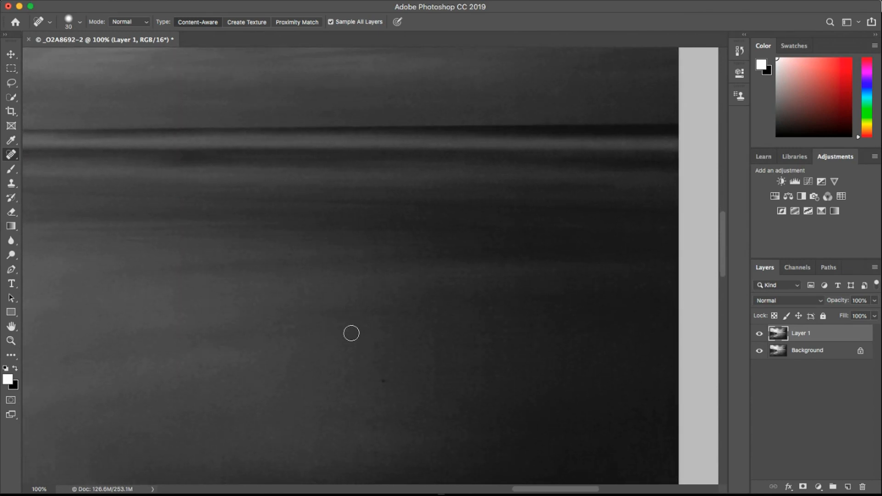
key("bracketright")
left_click(383, 380)
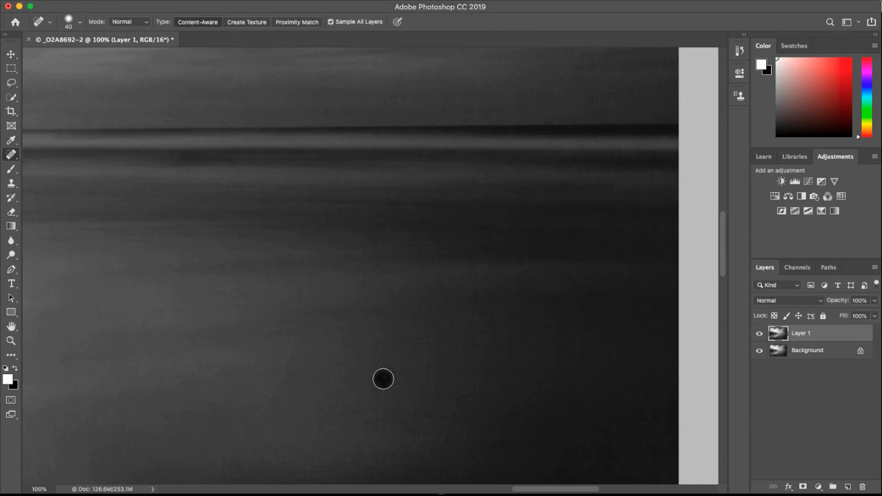
Heal the small dark and light spots in the water just below the distant land on the horizon.
mouse_move(269, 299)
left_mouse_down()
mouse_move(396, 296)
mouse_move(274, 322)
mouse_move(356, 313)
mouse_move(317, 296)
mouse_move(329, 268)
left_mouse_up()
left_click(329, 268)
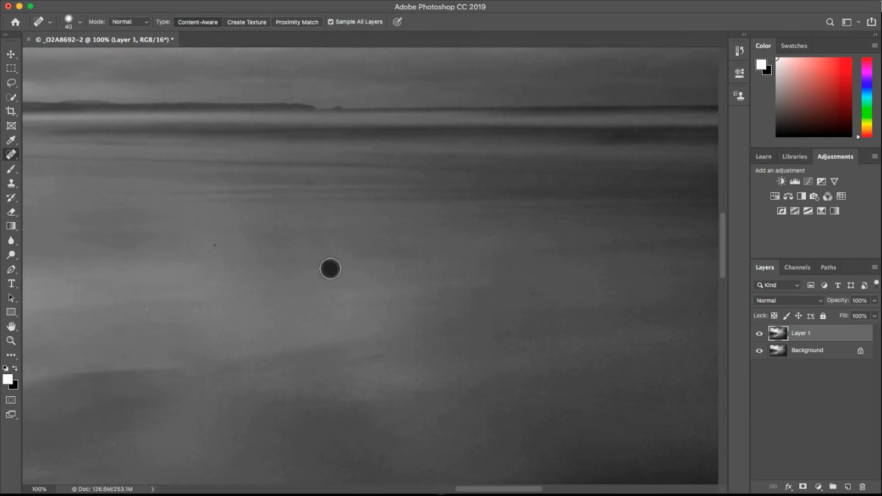
left_click(308, 182)
left_click(215, 244)
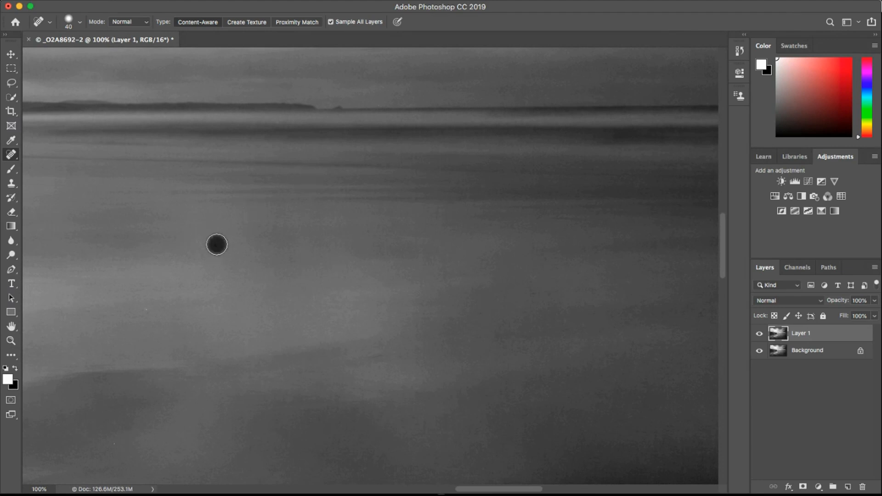
left_click(151, 307)
Remove the spots and the short mark in the cloud reflections around the middle of the wet beach.
mouse_move(267, 348)
left_mouse_down()
mouse_move(429, 345)
mouse_move(249, 330)
mouse_move(289, 311)
left_mouse_up()
left_click(319, 432)
left_click(343, 270)
left_click(334, 170)
left_click_drag(160, 235, 148, 236)
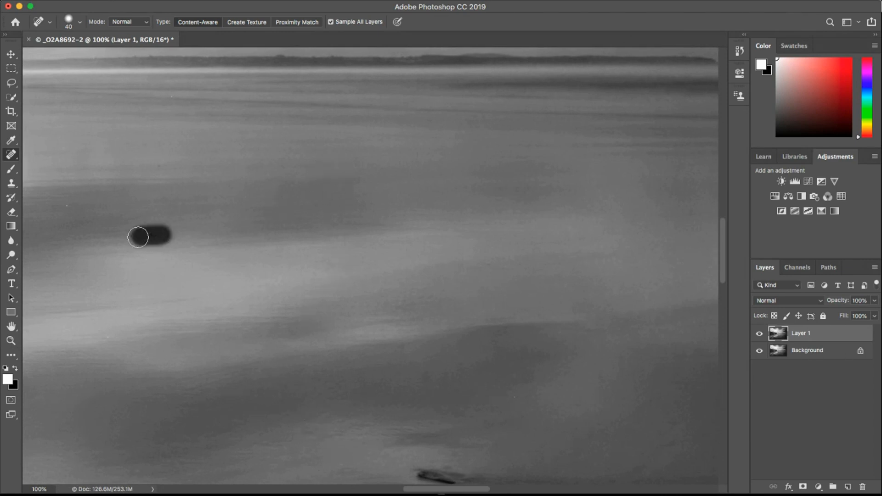
left_click(65, 204)
Continue healing leftwards, then reduce the brush to 25 px and remove the spot beside the tip of the headland's dark reflection.
mouse_move(260, 232)
left_mouse_down()
mouse_move(395, 232)
mouse_move(222, 301)
mouse_move(386, 291)
mouse_move(244, 275)
mouse_move(278, 272)
left_mouse_up()
left_click(325, 181)
left_click_drag(211, 263, 296, 326)
key("bracketleft")
key("bracketleft")
key("bracketleft")
left_click(364, 178)
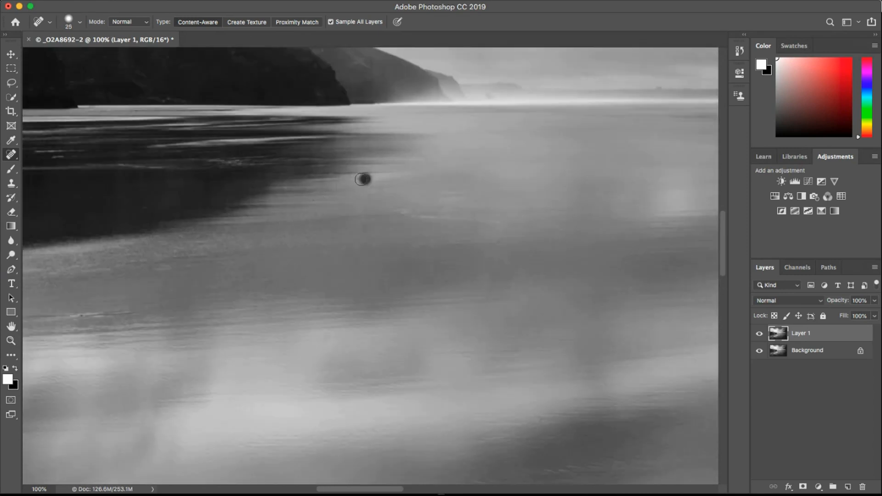
Enlarge the healing brush to 40 px and remove the five dark specks from the reflections on the left side of the beach.
left_click_drag(237, 327, 396, 328)
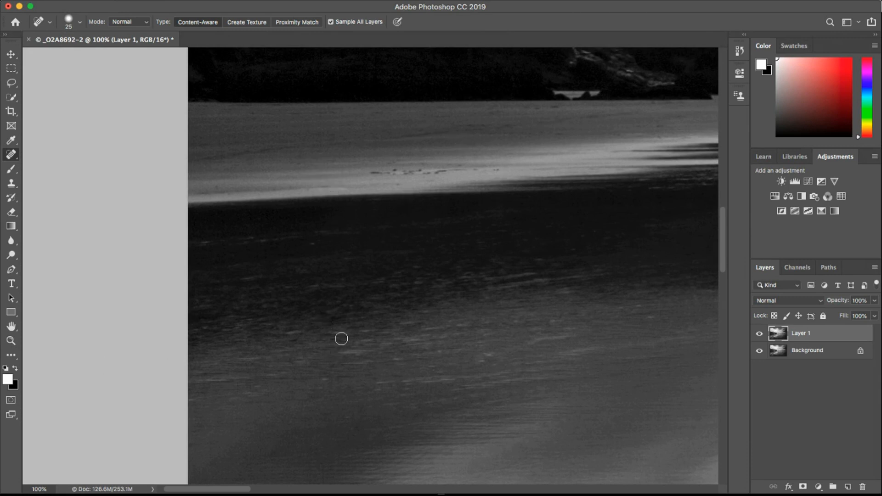
left_click_drag(366, 362, 336, 247)
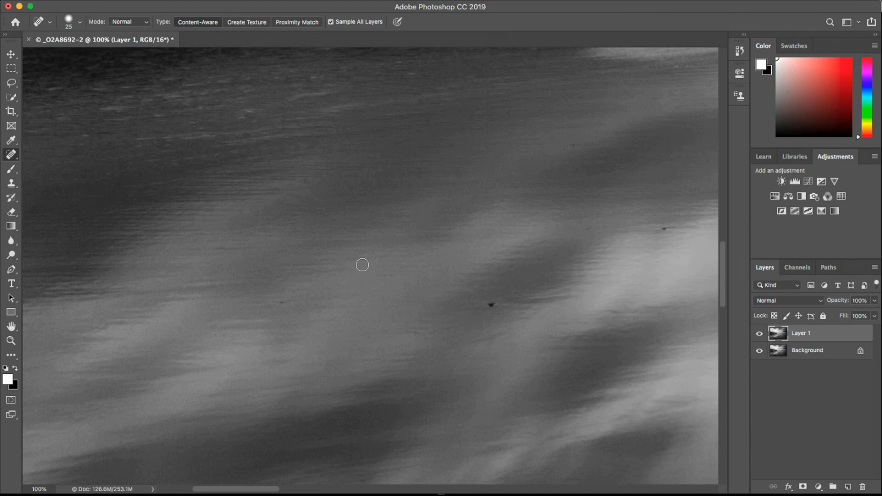
key("]")
left_click(491, 304)
left_click(281, 303)
left_click(586, 228)
left_click(667, 230)
left_click(572, 143)
Heal the marks in the bright cloud reflections across the foreground, working from the left side towards the middle.
left_click_drag(446, 274, 239, 257)
left_click_drag(423, 266, 284, 238)
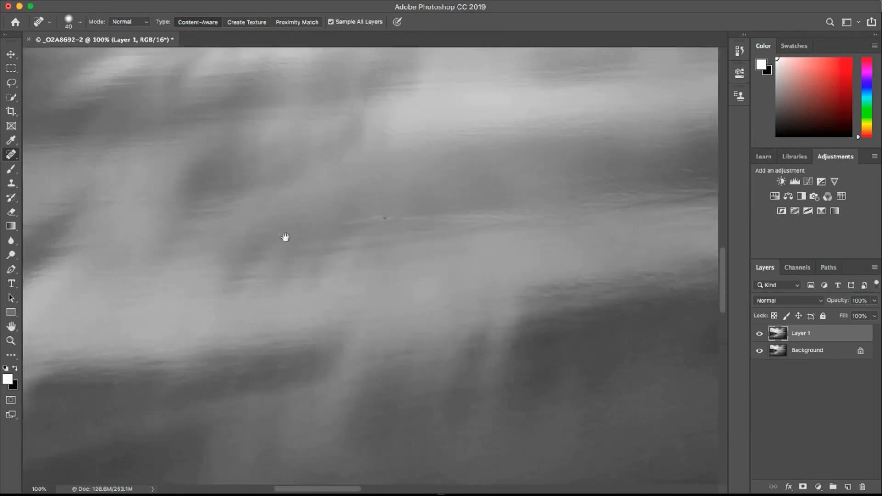
left_click(330, 216)
mouse_move(506, 316)
left_mouse_down()
mouse_move(482, 326)
mouse_move(334, 267)
left_mouse_up()
left_click(312, 215)
mouse_move(543, 325)
left_mouse_down()
mouse_move(335, 305)
mouse_move(192, 183)
left_mouse_up()
left_click(205, 225)
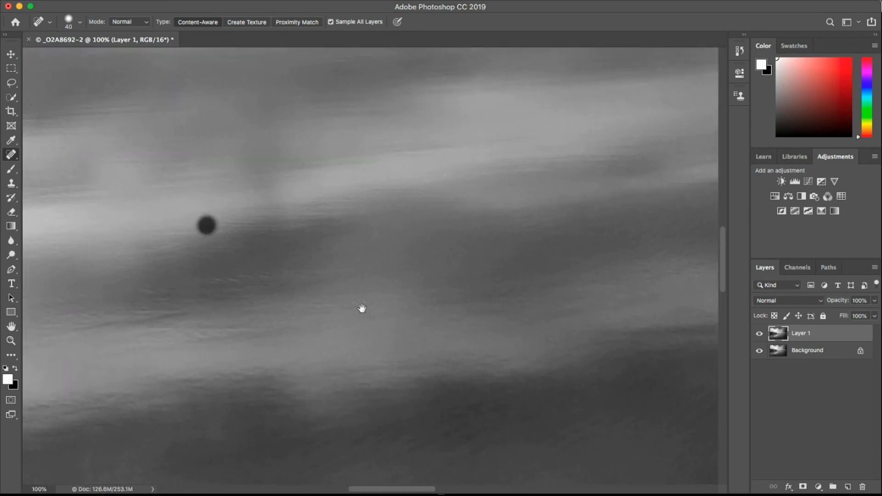
Enlarge the healing brush to 60 px and remove the elongated dark mark from the wet sand.
left_click_drag(460, 327, 281, 317)
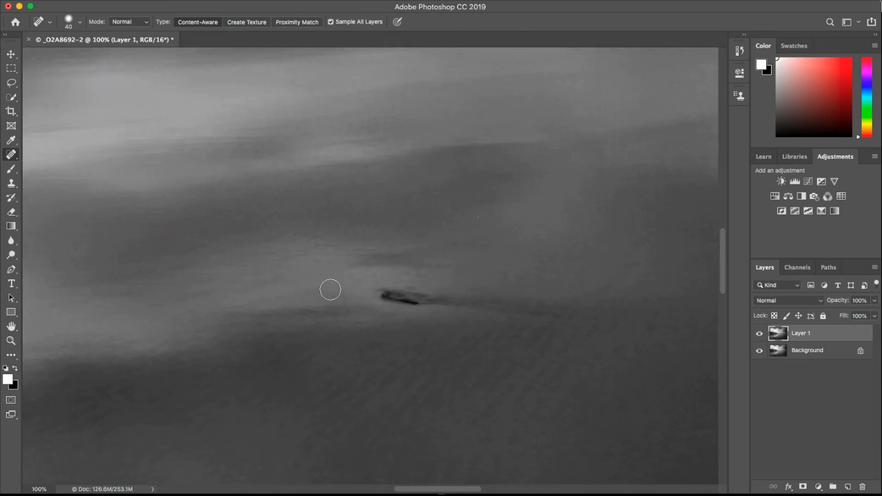
key("bracketright")
key("bracketright")
mouse_move(370, 295)
left_mouse_down()
mouse_move(399, 301)
mouse_move(404, 291)
mouse_move(387, 292)
left_mouse_up()
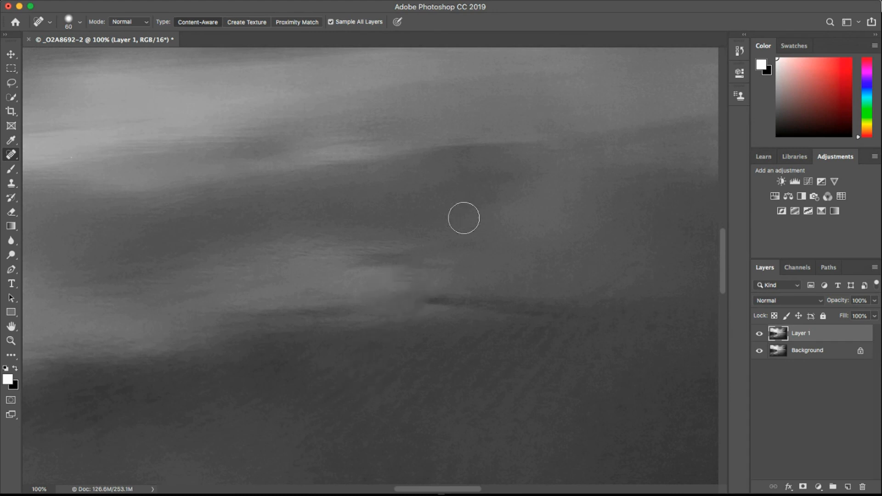
Reduce the healing brush to 30 px and heal the spot in the dark foreground near the photo's lower edge.
key("bracketleft")
key("bracketleft")
key("bracketleft")
left_click_drag(359, 399, 207, 372)
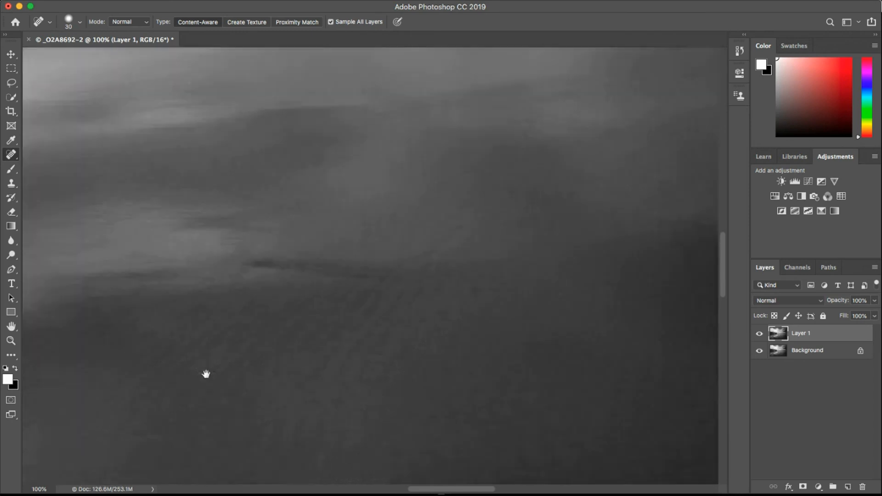
left_click_drag(401, 354, 244, 354)
mouse_move(337, 354)
left_mouse_down()
mouse_move(188, 342)
mouse_move(177, 227)
mouse_move(360, 139)
left_mouse_up()
mouse_move(142, 152)
left_mouse_down()
mouse_move(377, 281)
mouse_move(498, 301)
left_mouse_up()
left_click_drag(199, 312, 313, 246)
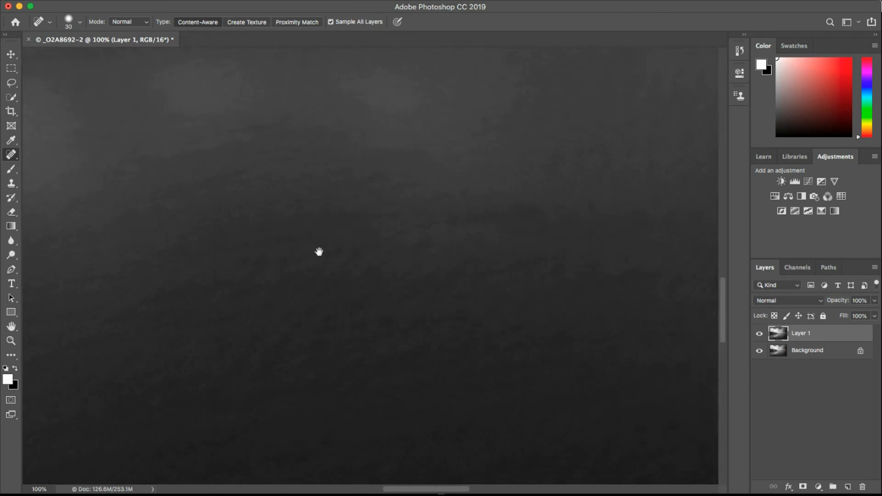
left_click_drag(244, 250, 376, 271)
left_click_drag(253, 239, 439, 211)
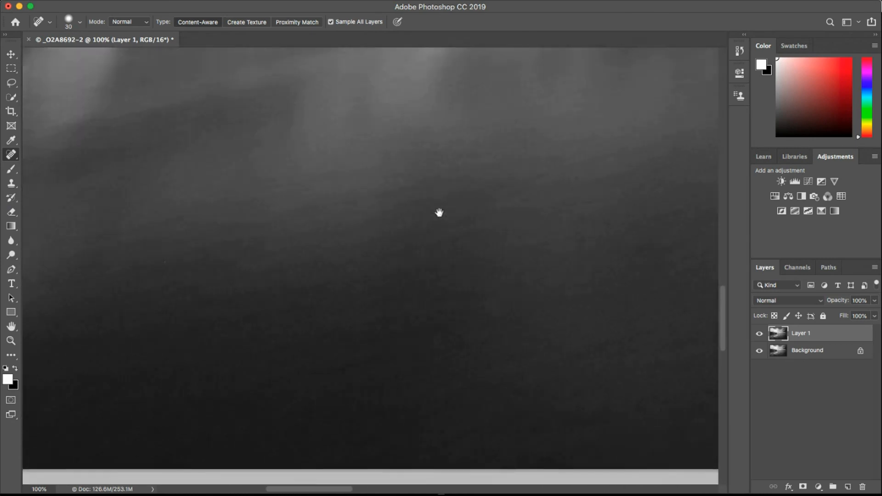
left_click(358, 226)
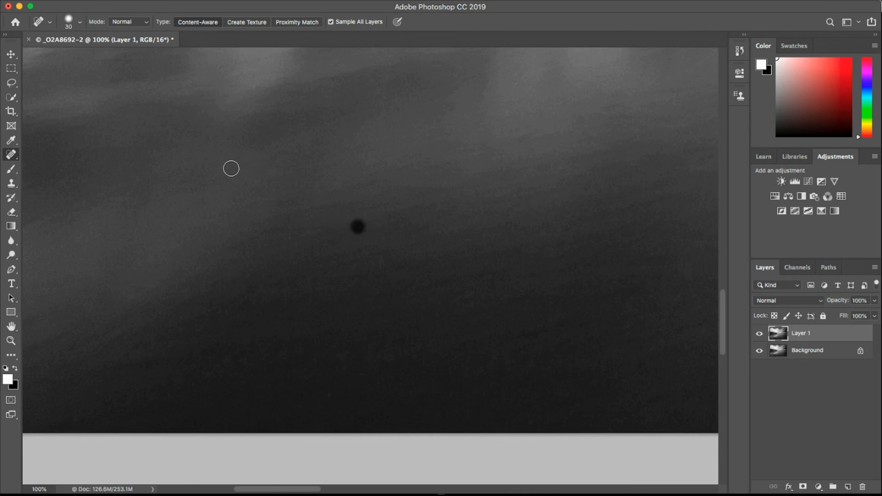
Heal the small spot further left in the dark foreground, below the cloud reflections.
scroll(258, 193, "up", 5)
scroll(258, 193, "left", 2)
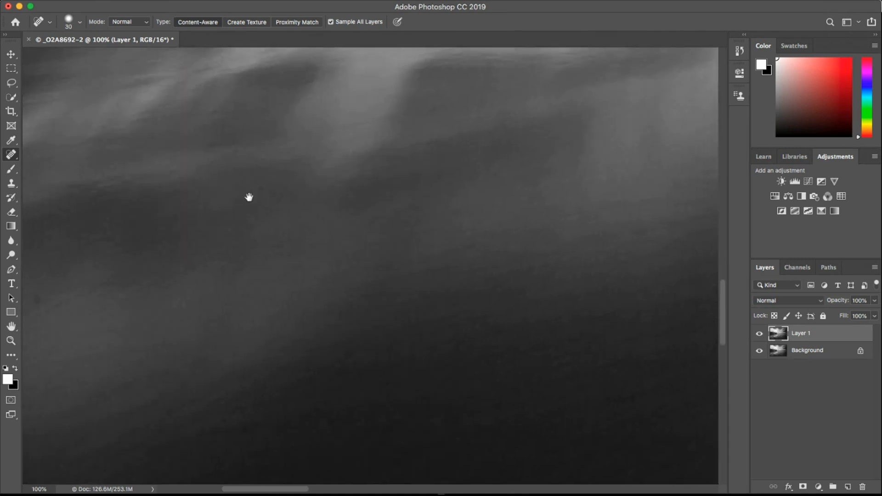
left_click_drag(249, 198, 376, 184)
left_click(203, 276)
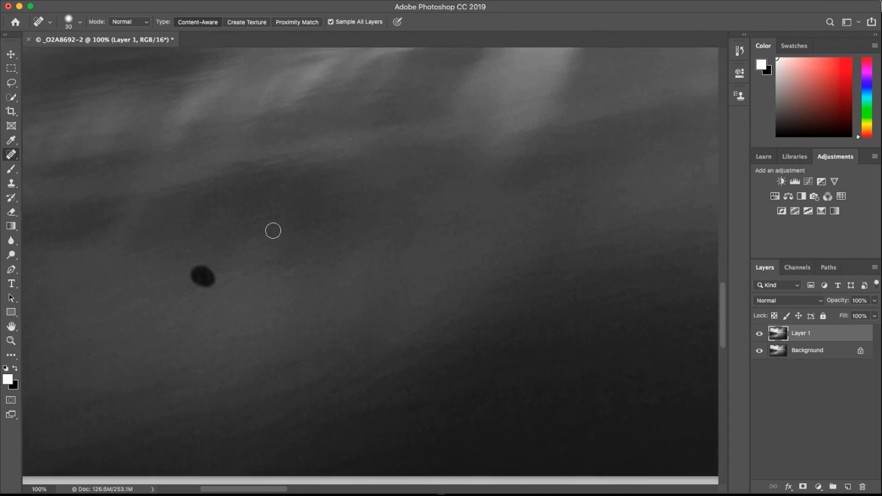
Remove the small bright spot at the foot of the dark headland, where it meets the beach.
mouse_move(285, 173)
left_mouse_down()
mouse_move(366, 258)
mouse_move(296, 193)
mouse_move(273, 272)
left_mouse_up()
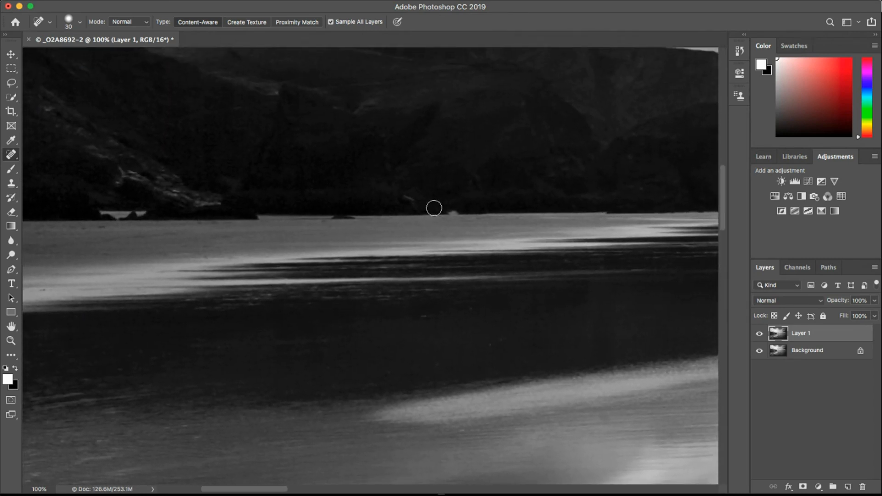
left_click(456, 210)
key("super+0")
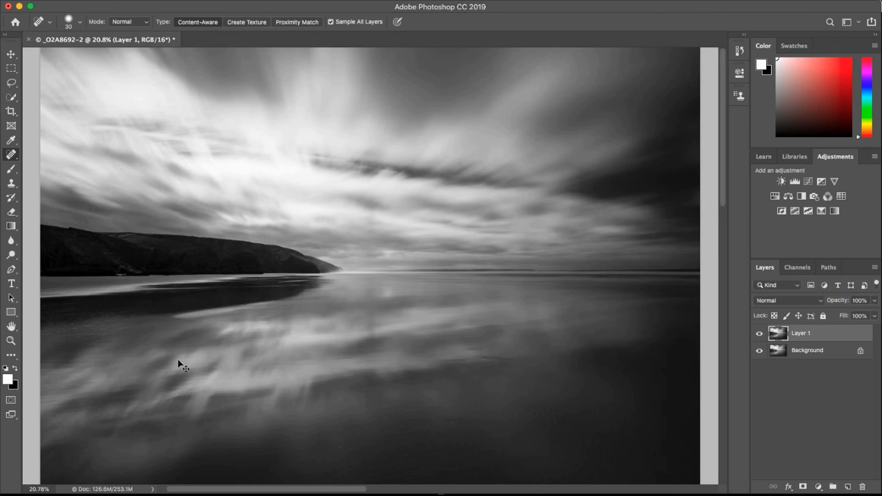
key("super+minus")
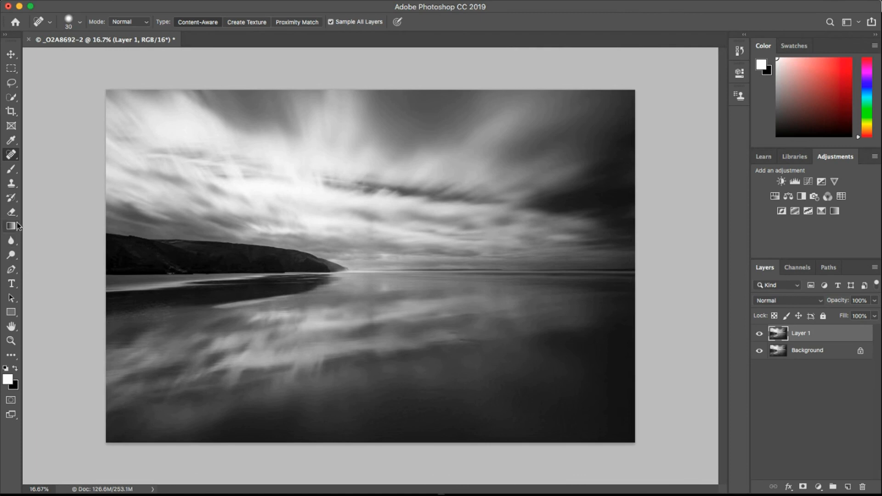
Zoom in on the headland's base and heal the light gap between the rocks along the shoreline.
left_click(11, 341)
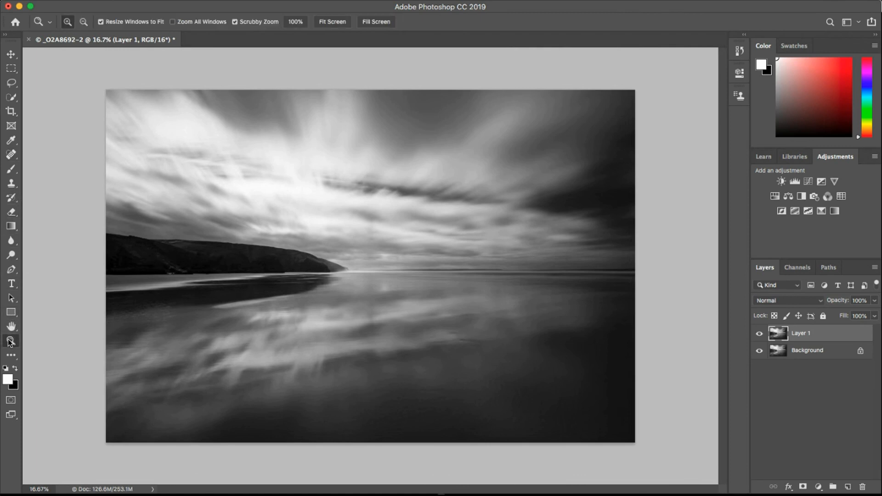
left_click(156, 279)
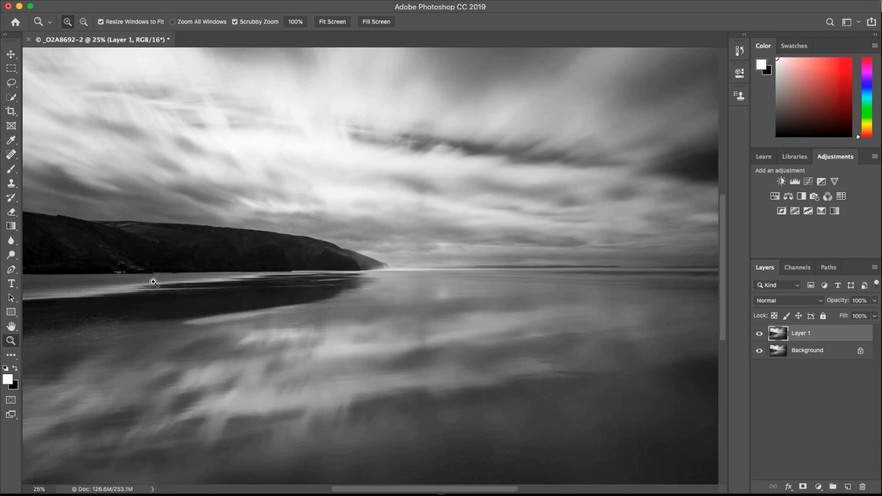
left_click(163, 292)
left_click(168, 306)
left_click_drag(171, 335, 252, 347)
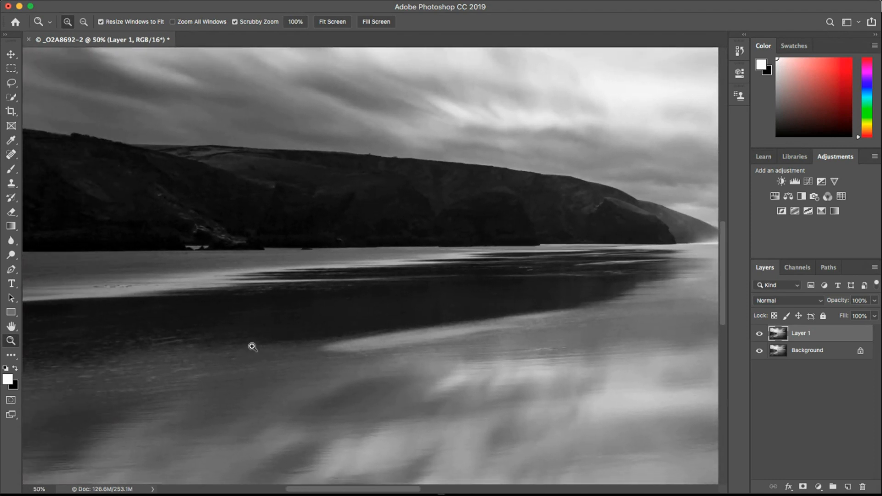
left_click(171, 247)
left_click(11, 154)
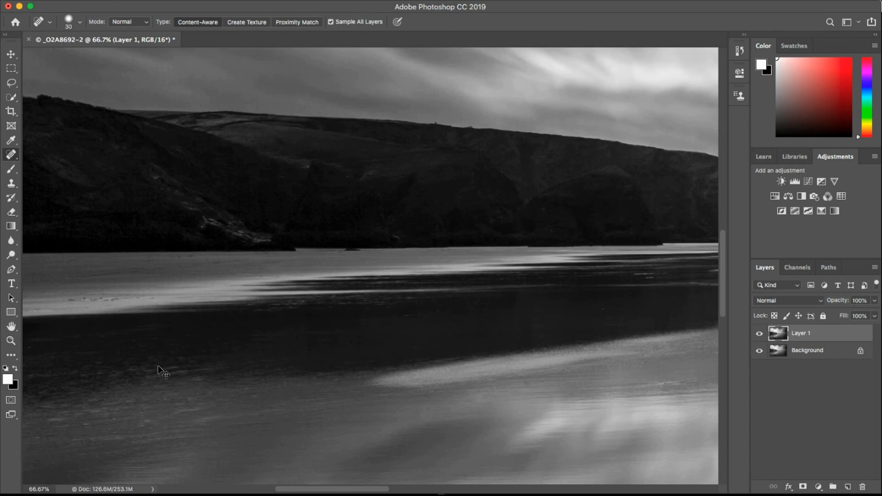
Merge the retouched Layer 1 down into the Background layer.
key("super+0")
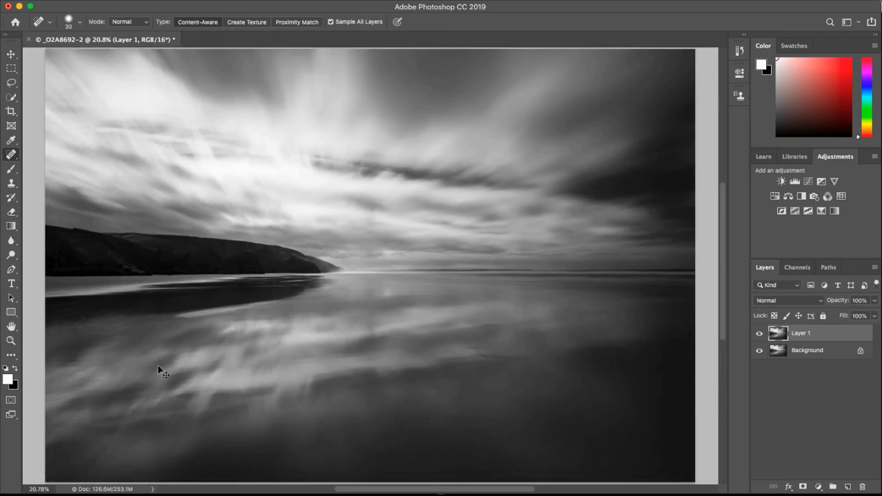
key("super+minus")
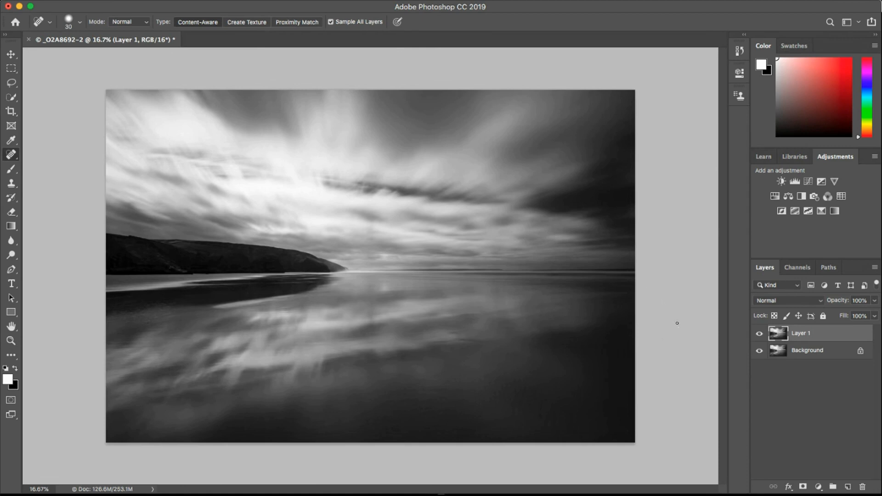
left_click(875, 268)
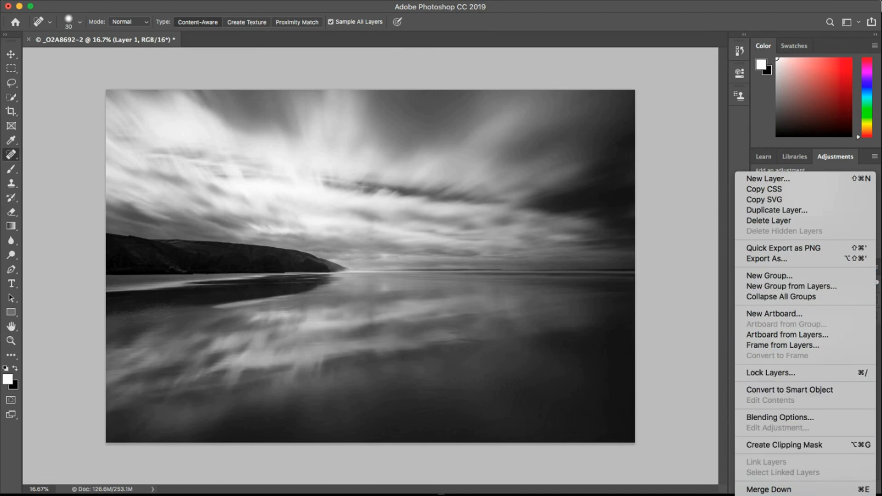
left_click(769, 489)
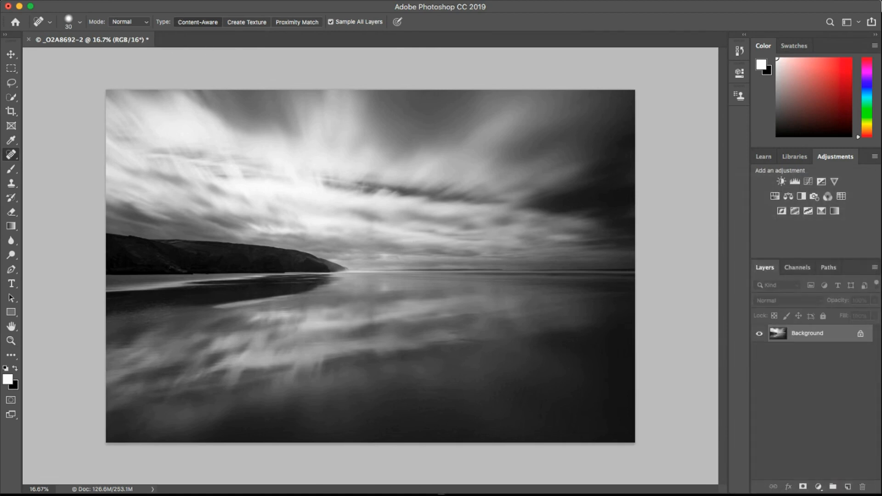
Close the document and save its changes.
left_click(106, 1)
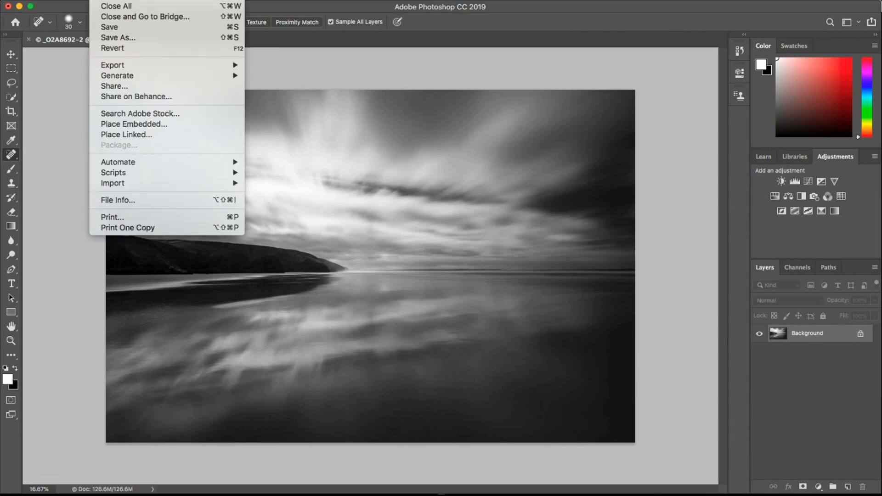
left_click(105, 1)
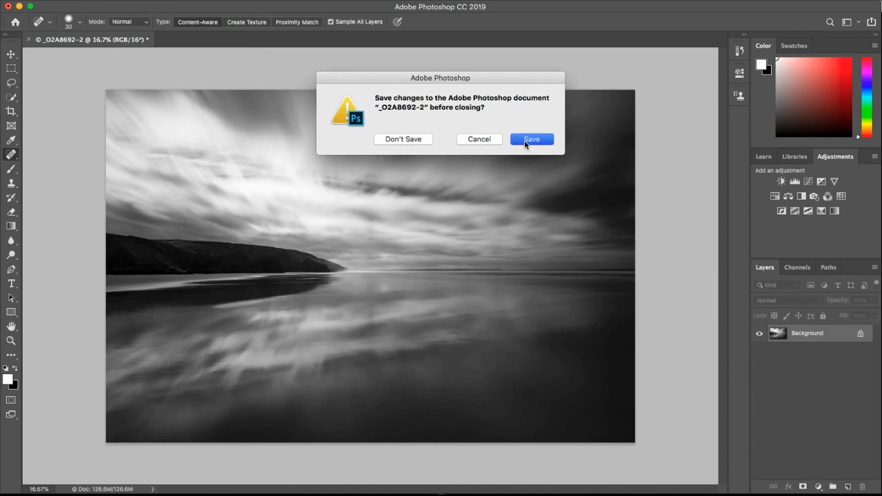
left_click(525, 142)
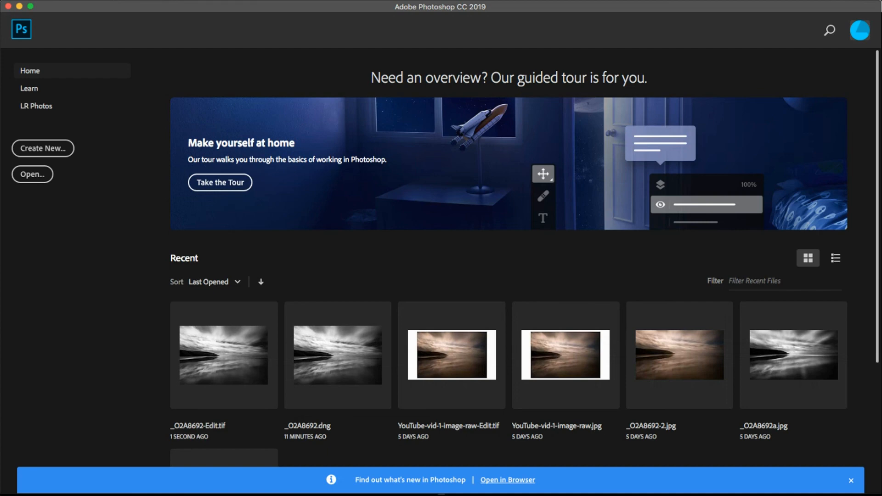
Switch to Lightroom and raise the edited photo's Exposure to +1.00.
key("super+Tab")
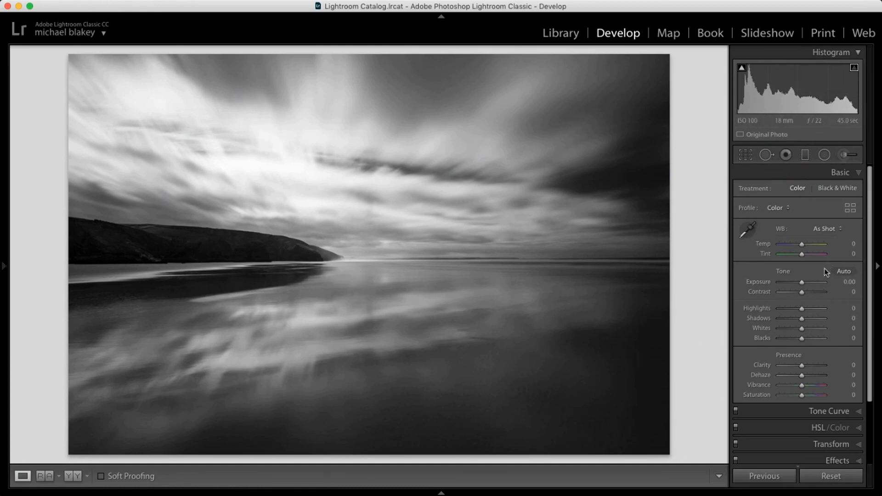
left_click(850, 282)
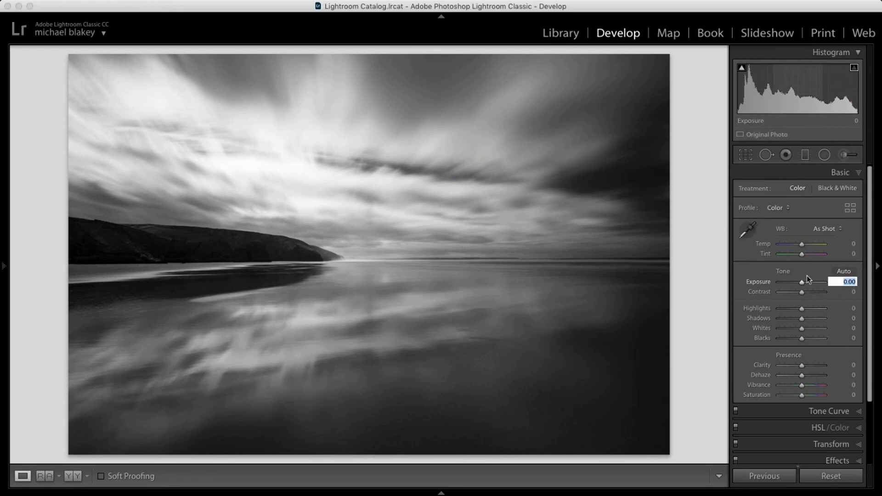
type("0.6")
key("Return")
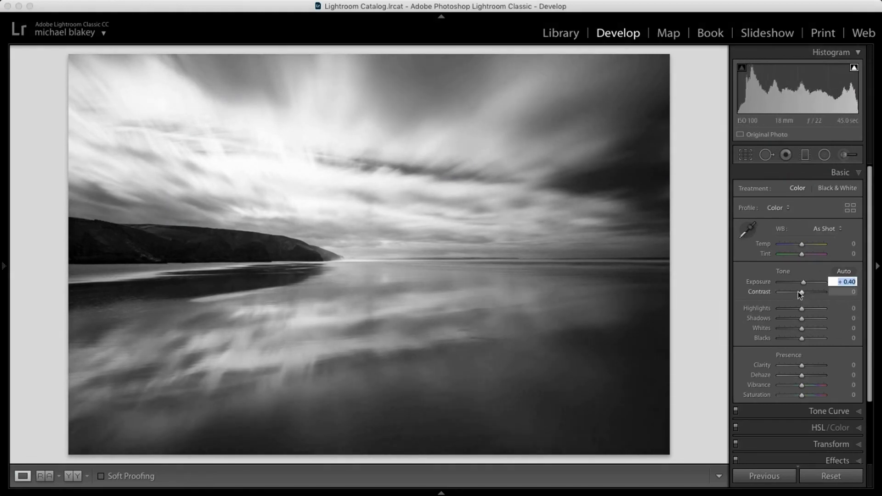
key("Up")
key("Up")
key("Up")
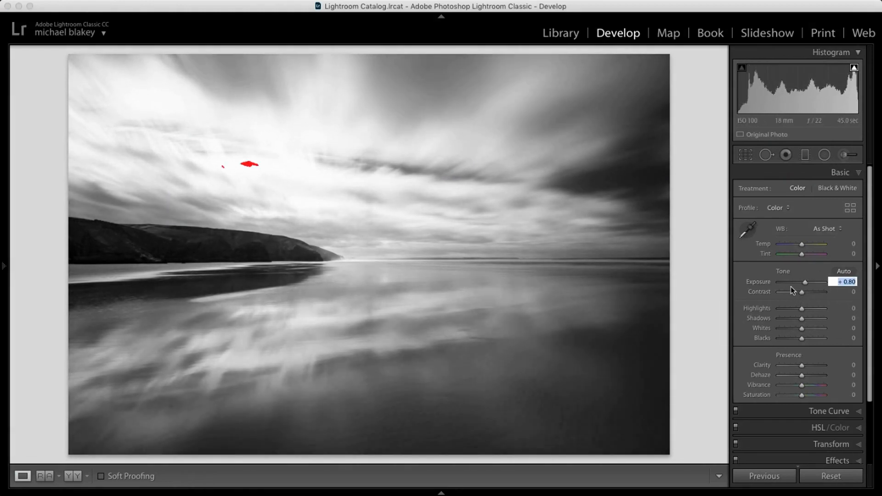
key("Up")
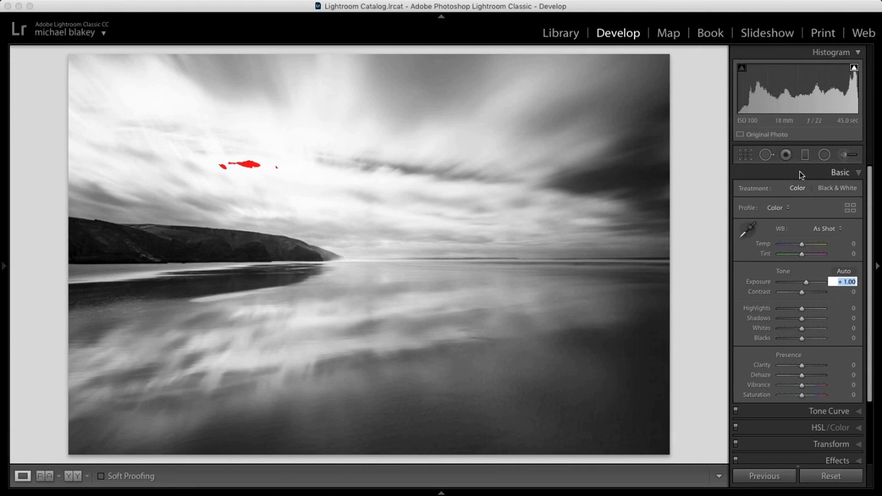
Create a radial filter with Invert off, drawing an ellipse centred on the tip of the headland at the horizon.
left_click(824, 156)
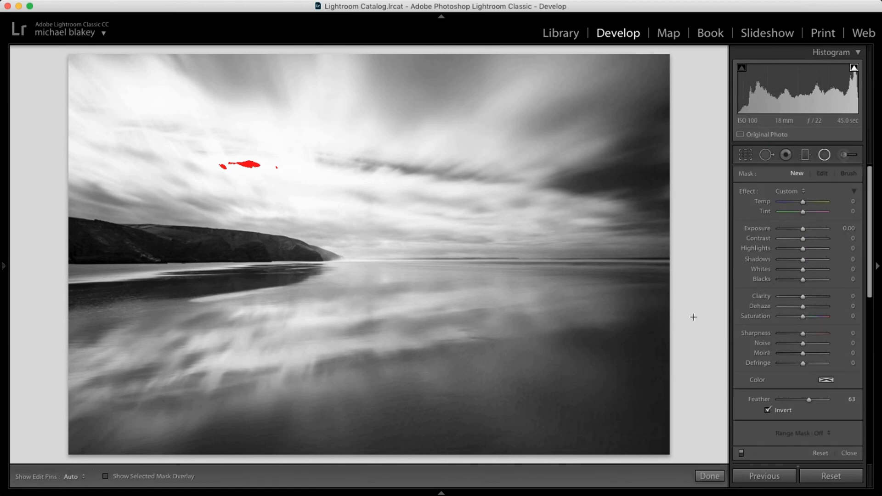
left_click(767, 411)
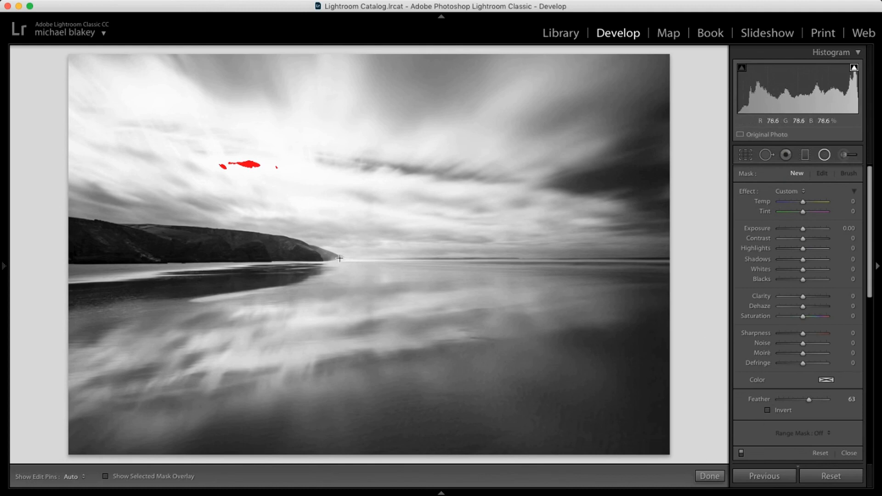
left_click_drag(337, 256, 459, 160)
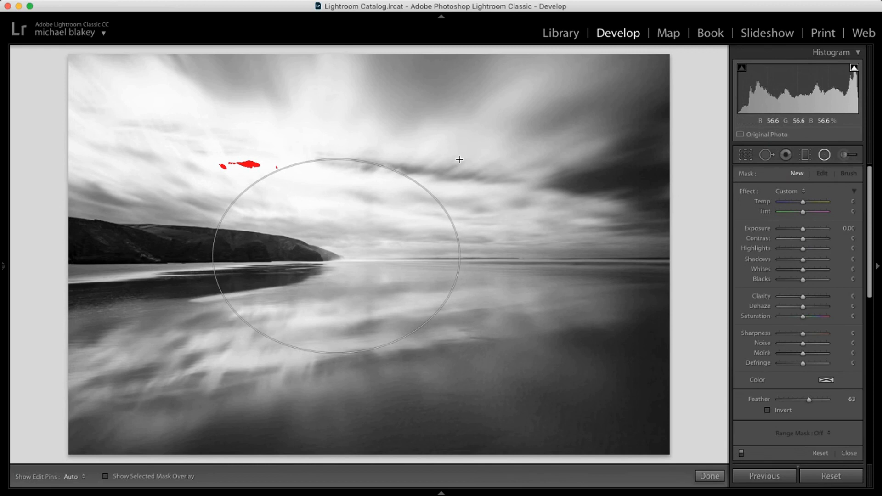
left_click_drag(458, 164, 458, 164)
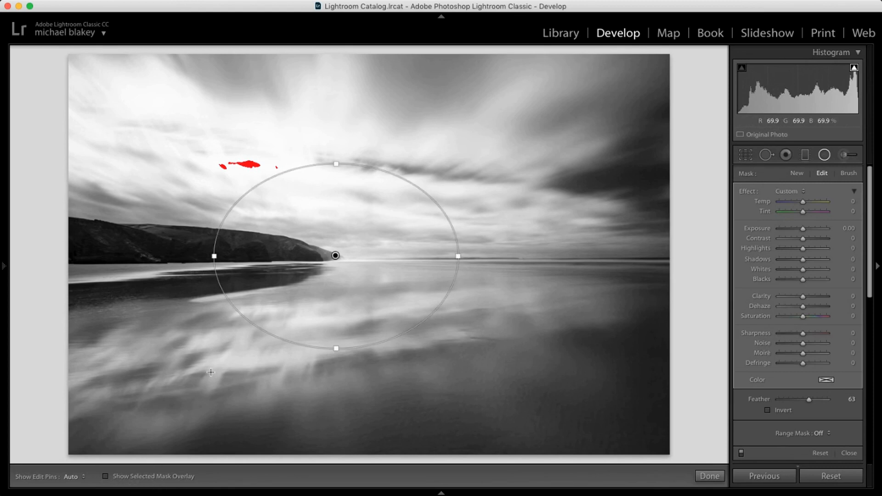
Show the mask overlay, widen the radial filter on both sides and make it slightly taller, and hide the overlay.
key("o")
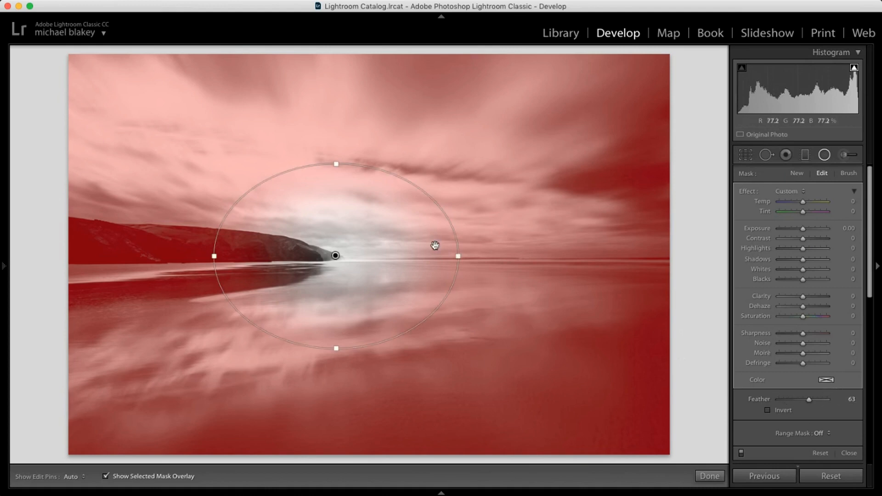
left_click_drag(477, 255, 509, 242)
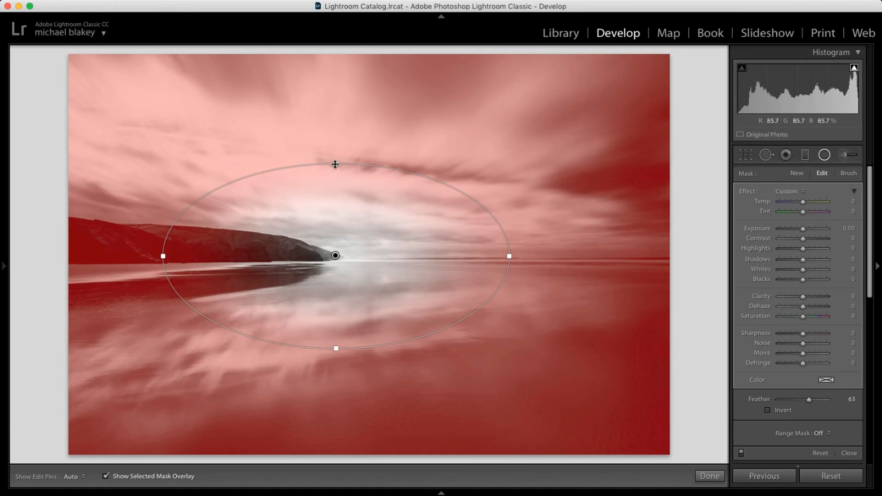
left_click_drag(334, 159, 334, 146)
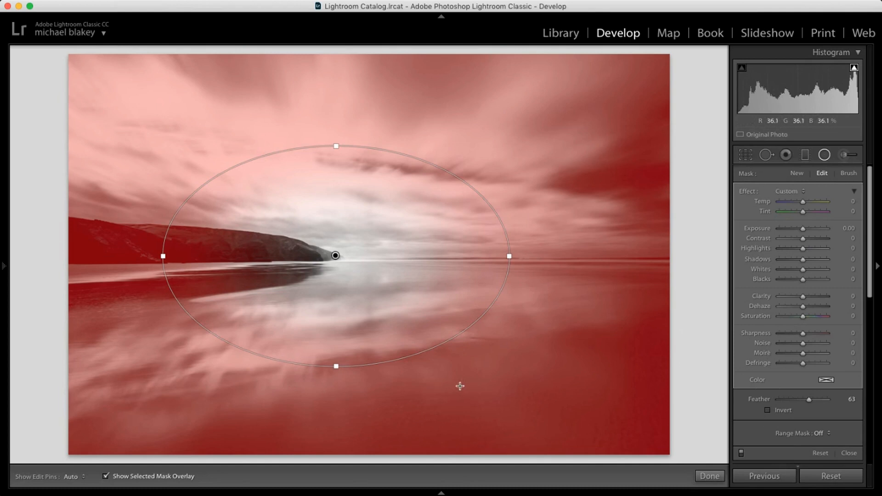
key("o")
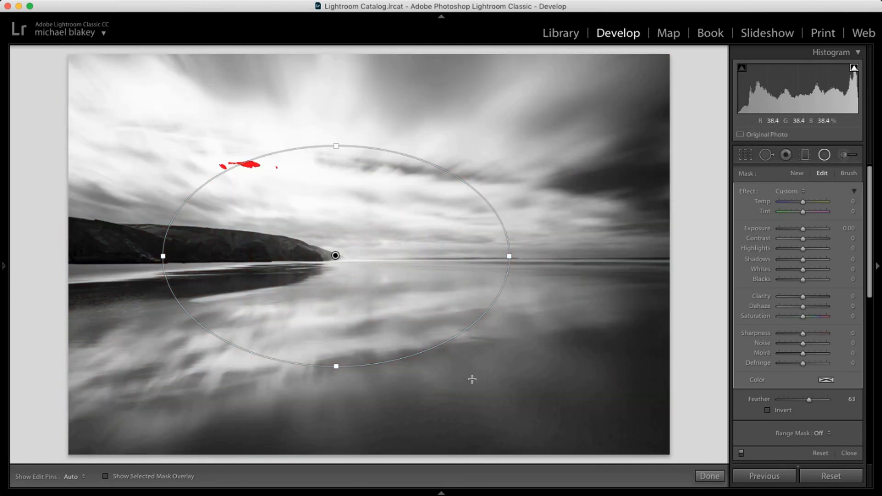
Darken the area outside the radial filter's ellipse in stages, lowering its Exposure to -1.20.
left_click(849, 227)
type("-0.1")
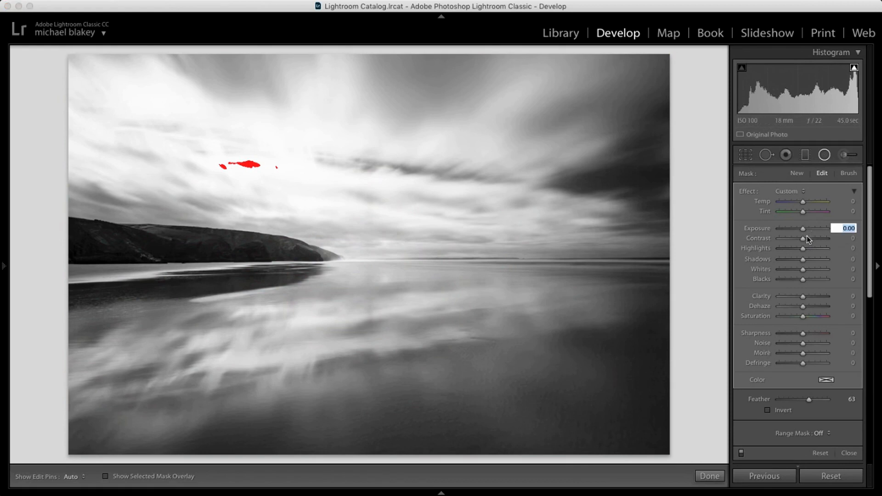
key("Return")
type("-0.5")
key("Return")
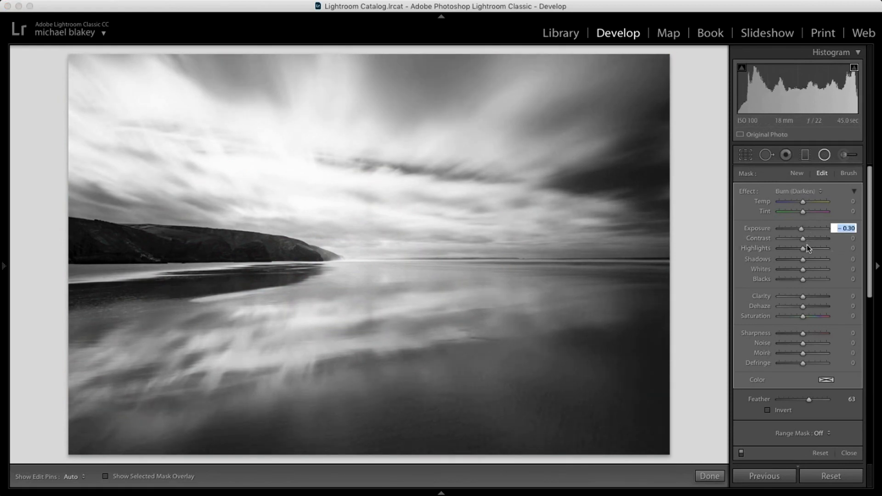
type("-0.8")
key("Return")
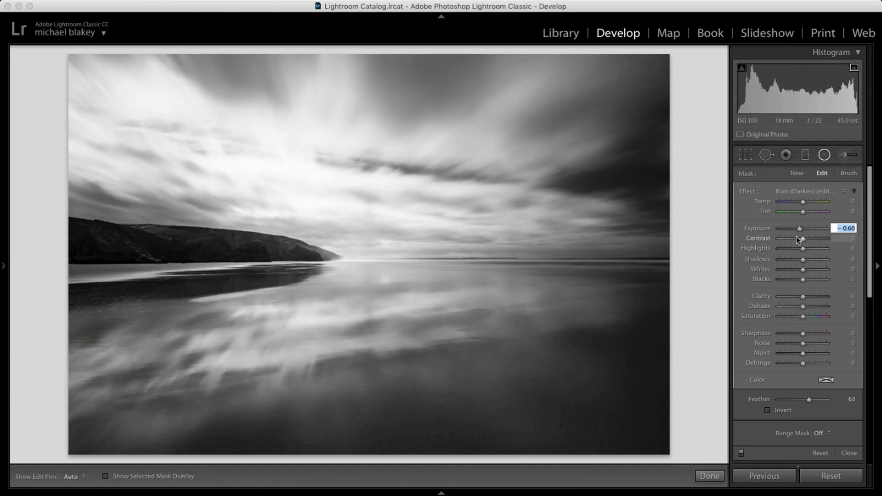
type("-1")
key("Return")
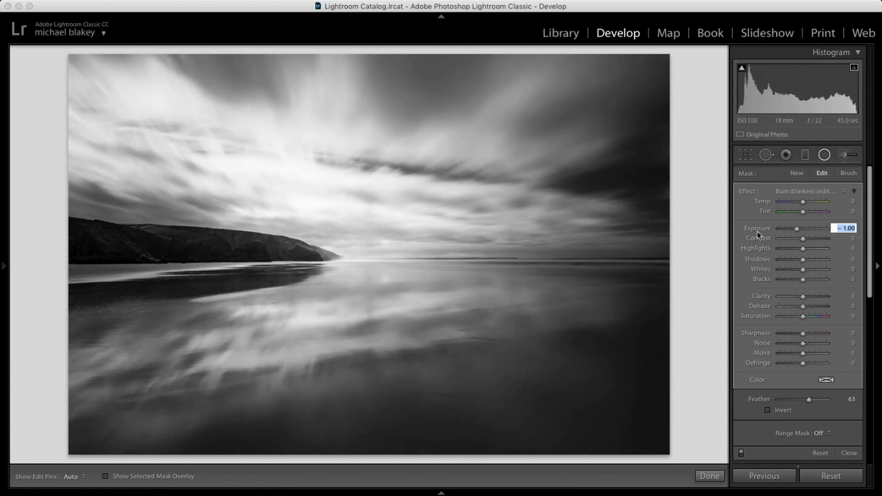
type("-1.1")
key("Return")
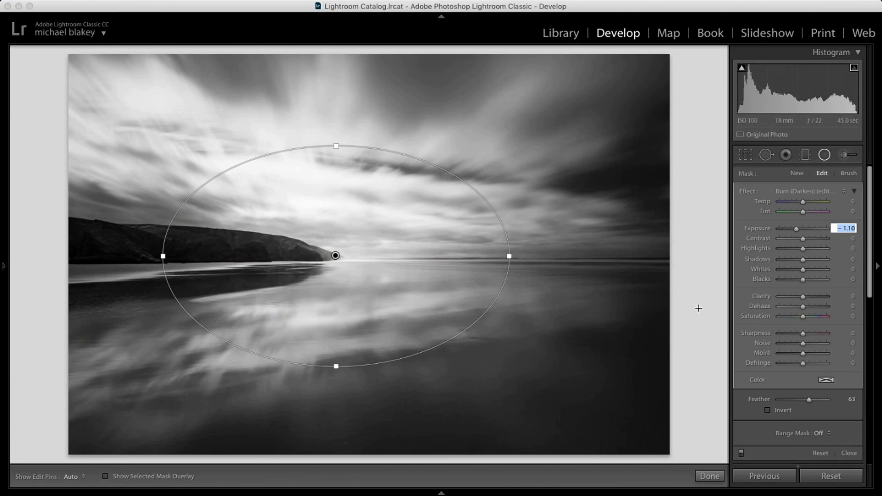
type("-1.2")
key("Return")
Show the mask overlay, move the radial filter slightly up and right of the headland's tip, and hide the overlay.
key("o")
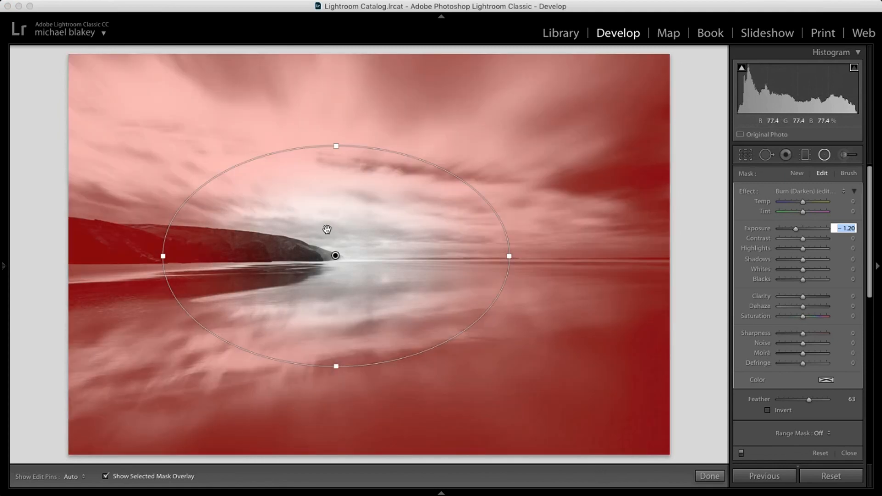
mouse_move(327, 222)
left_mouse_down()
mouse_move(324, 183)
mouse_move(366, 183)
mouse_move(378, 227)
mouse_move(314, 210)
mouse_move(360, 205)
mouse_move(332, 205)
mouse_move(335, 213)
left_mouse_up()
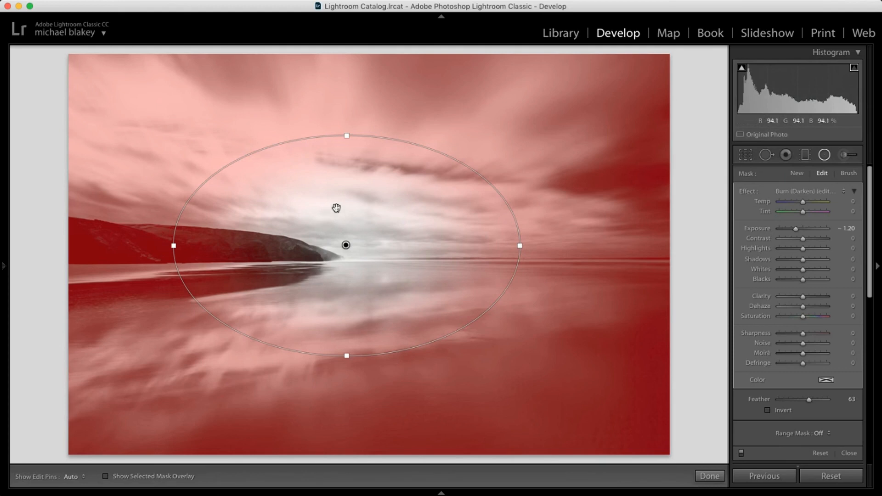
key("o")
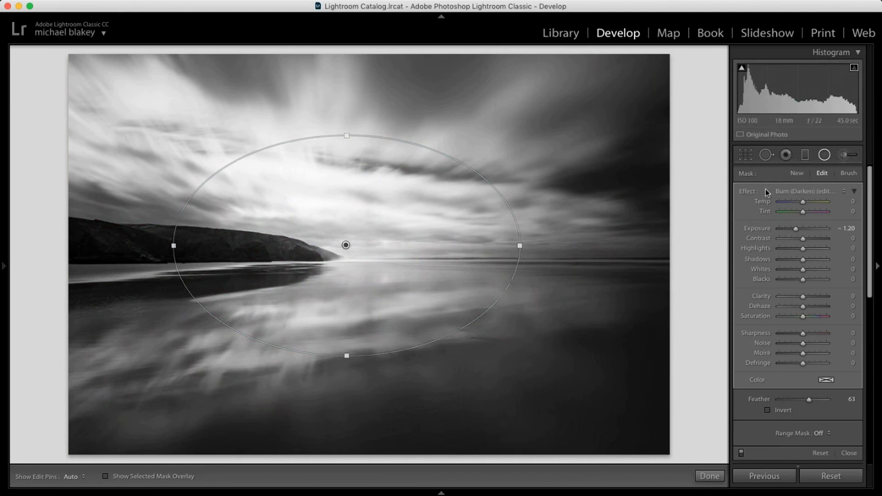
Start a new radial filter mask with Invert turned on.
left_click(795, 174)
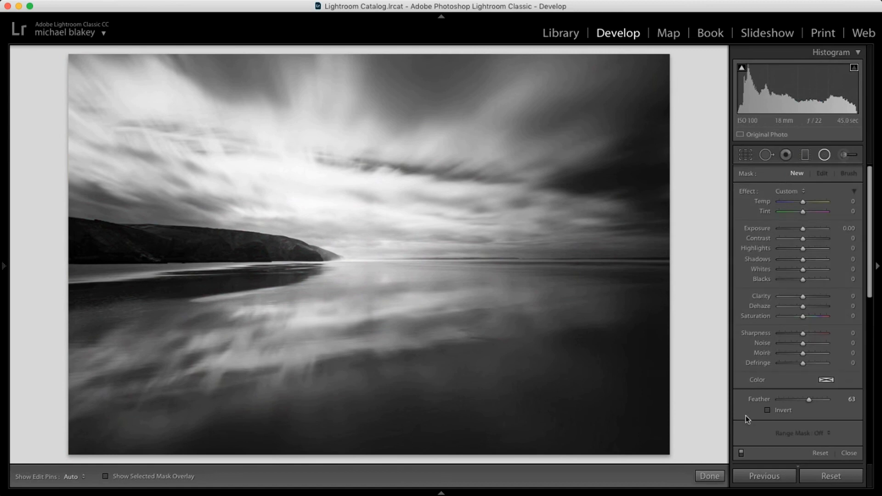
left_click(767, 411)
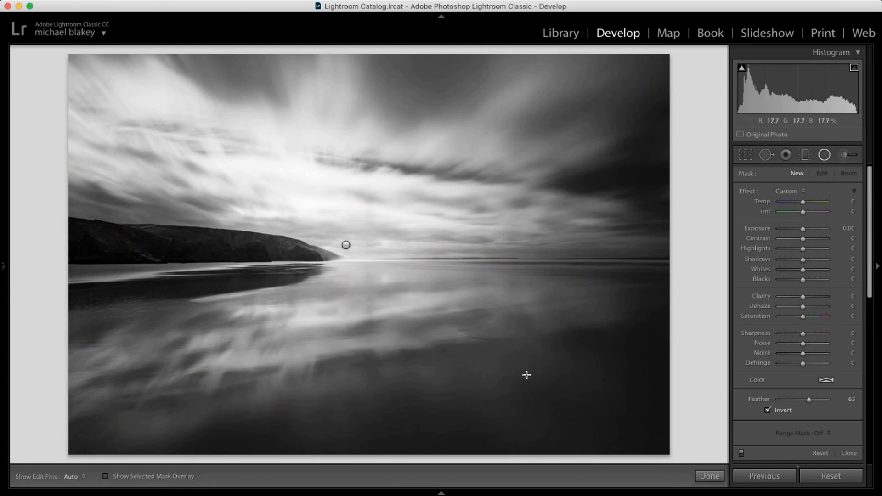
left_click_drag(526, 373, 612, 313)
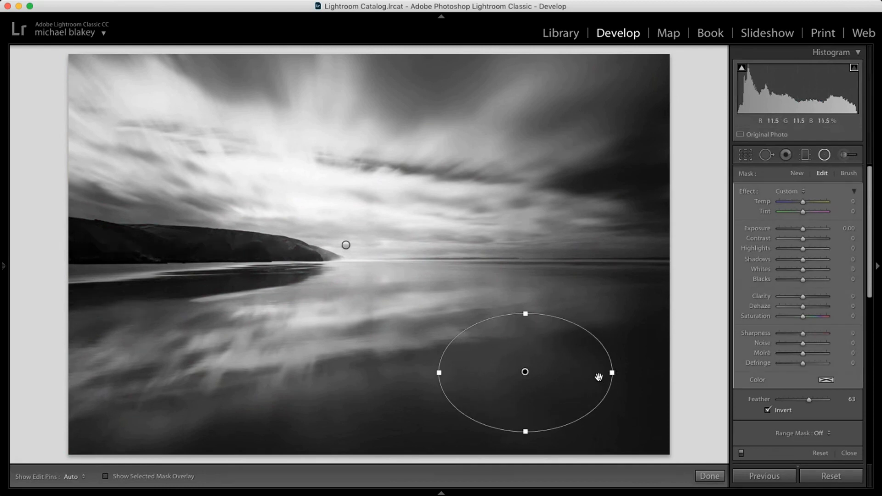
key("o")
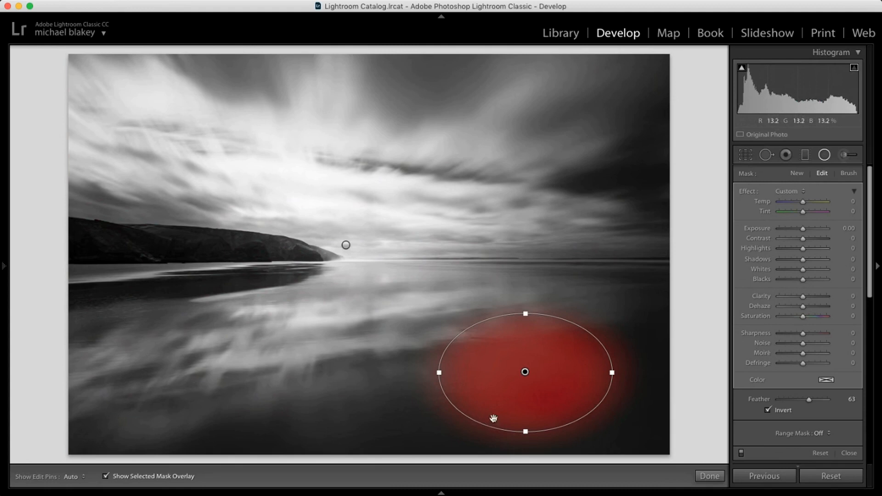
key("o")
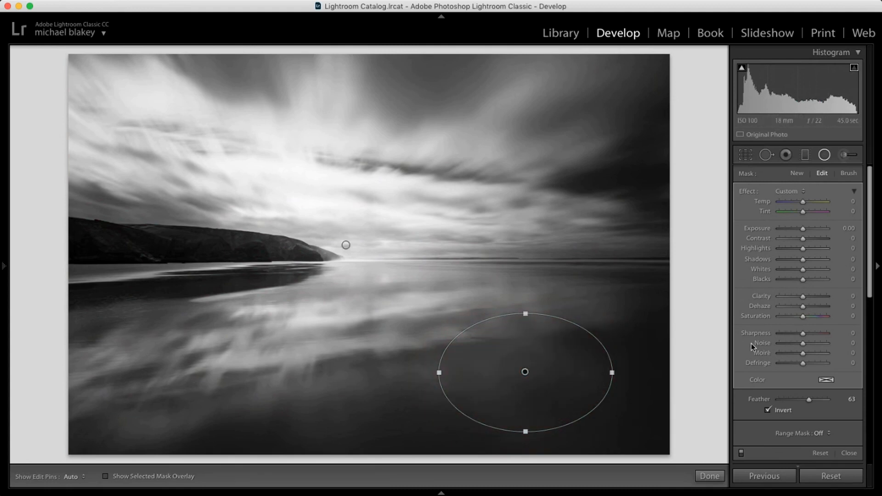
left_click(709, 326)
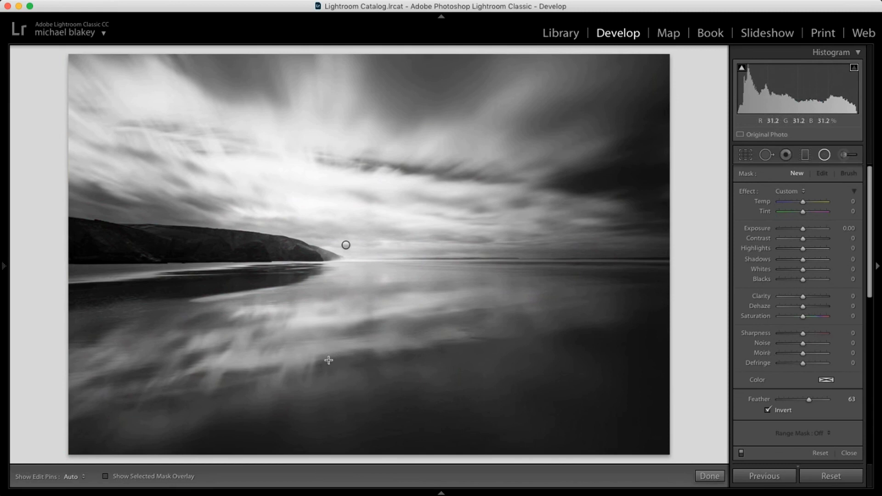
Draw a wide ellipse over the bright cloud reflections in the water, tilt it along them, and raise its Whites to 34.
left_click_drag(327, 351, 546, 303)
left_click_drag(502, 324, 496, 294)
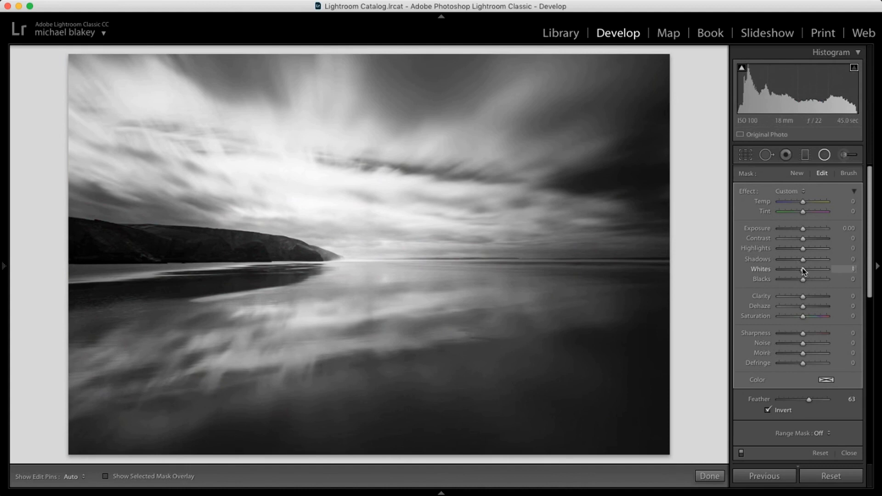
left_click_drag(811, 270, 810, 272)
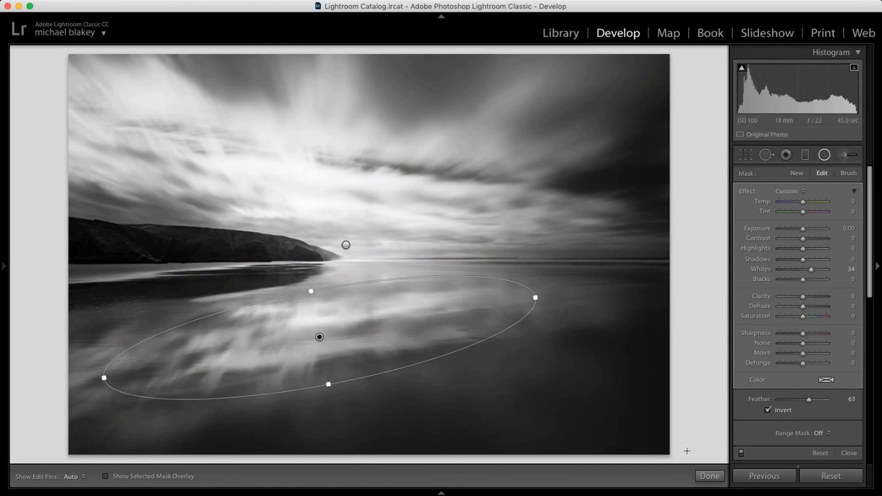
Draw a tilted ellipse over the light cloud streak in the upper-right sky and raise its Whites to 74.
left_click_drag(489, 113, 545, 40)
left_click_drag(530, 98, 541, 87)
left_click_drag(801, 269, 819, 270)
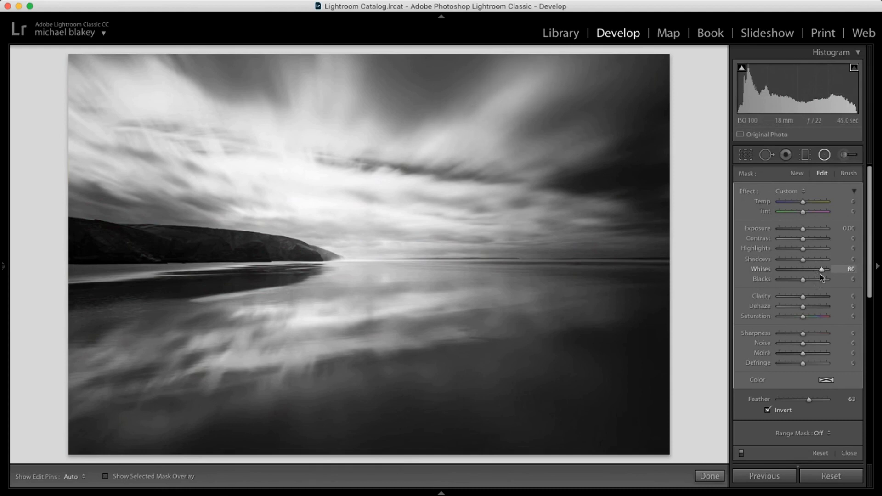
Duplicate the cloud streak's radial filter and move the copy down and right onto the neighbouring streak.
mouse_move(485, 112)
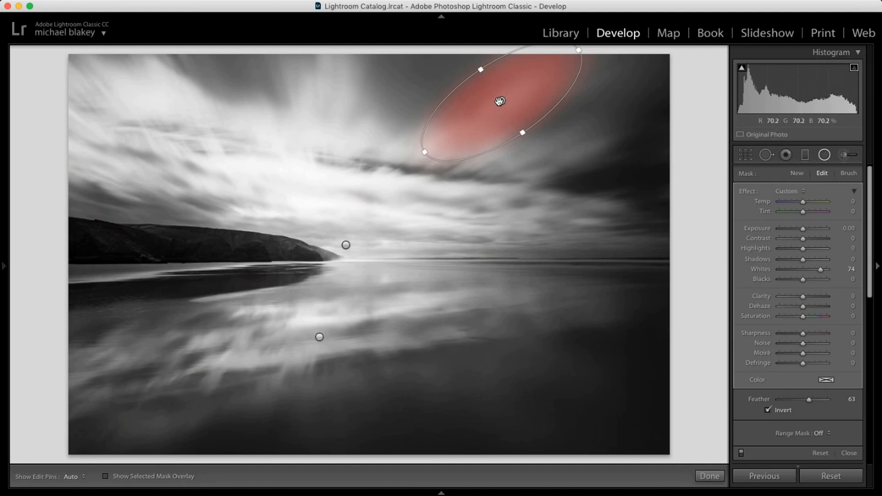
right_click(501, 100)
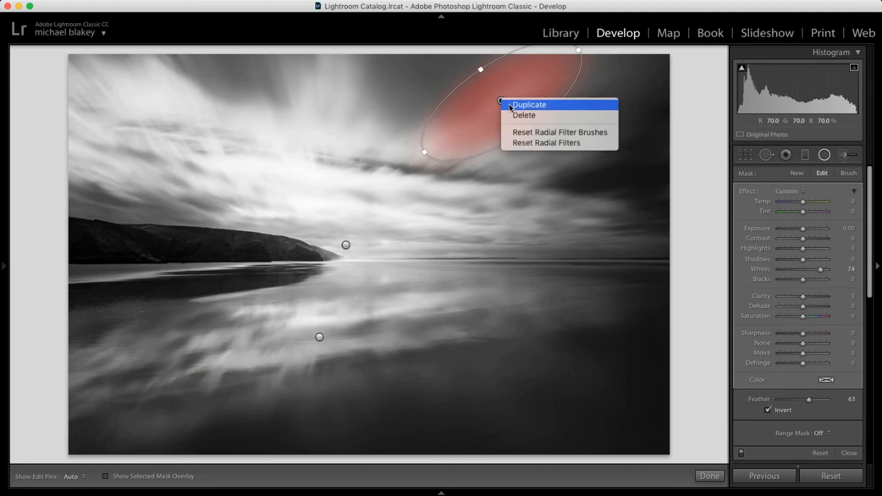
left_click(509, 106)
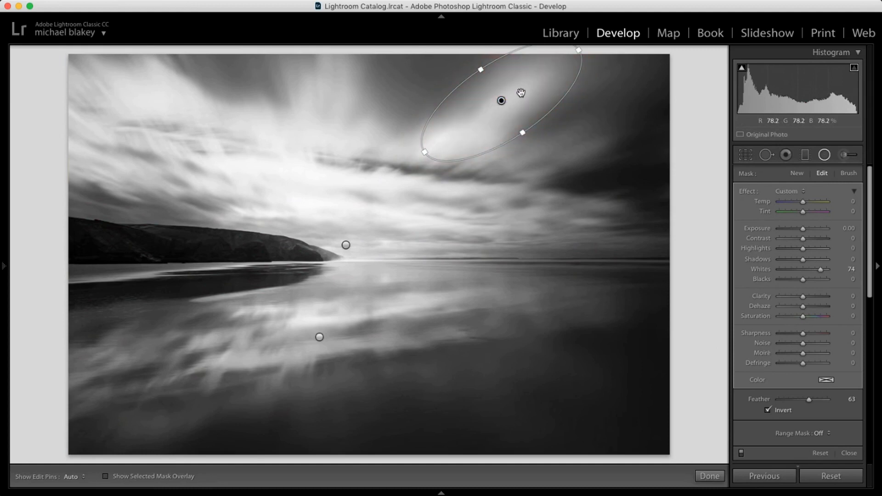
left_click_drag(521, 94, 595, 126)
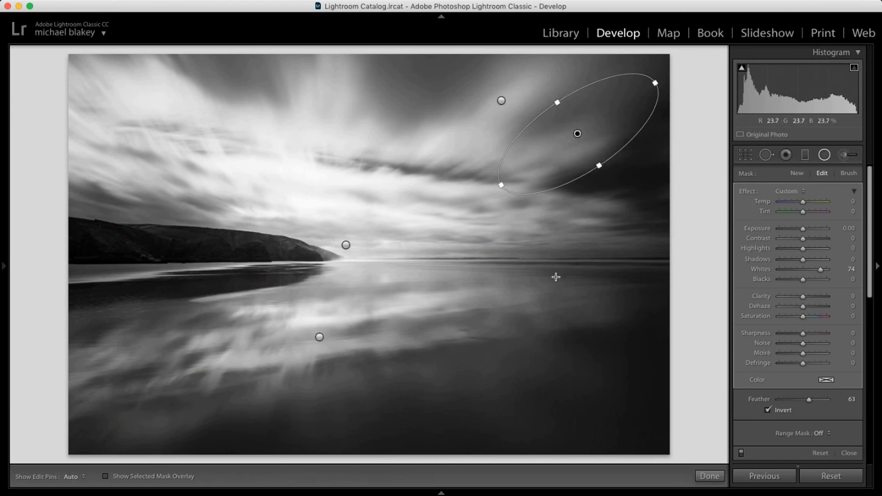
Duplicate that filter, move the copy onto the clouds above the right-hand horizon, and rotate it to nearly horizontal.
right_click(577, 134)
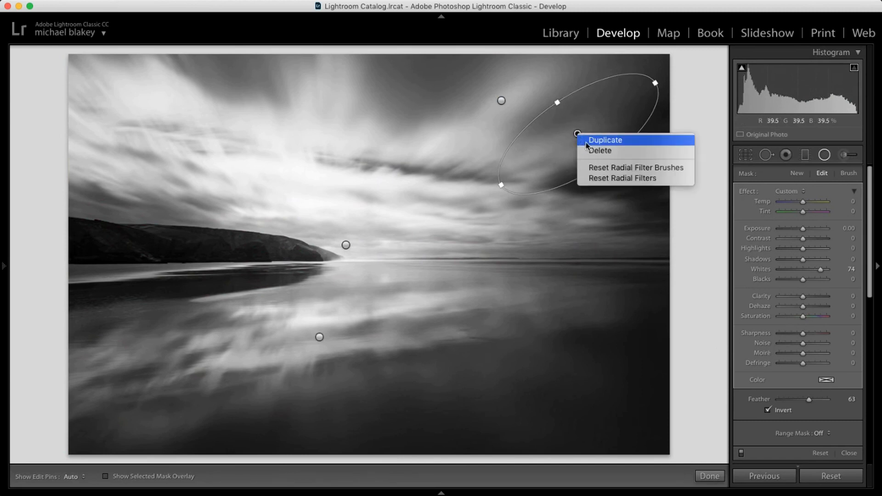
left_click(606, 140)
left_click_drag(557, 166, 592, 230)
left_click_drag(675, 180, 678, 216)
left_click_drag(637, 196, 618, 206)
Duplicate the nearly horizontal filter and move the copy onto the reflections in the lower-left water.
right_click(578, 209)
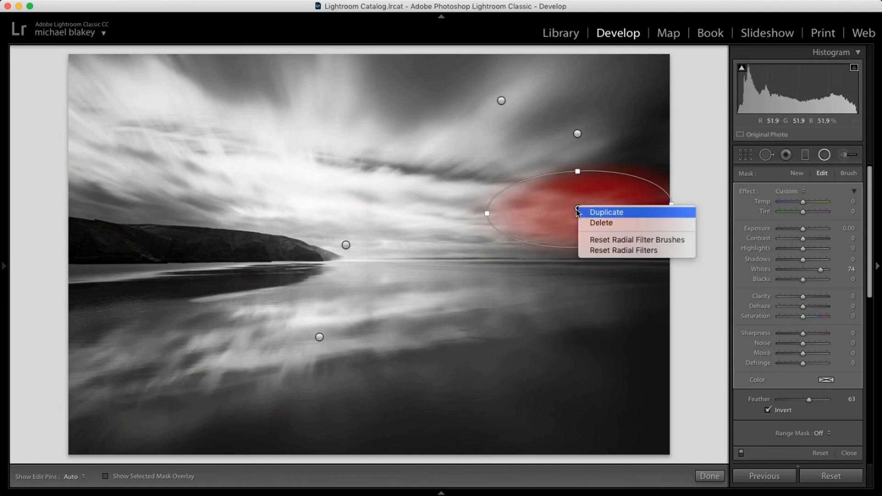
left_click(593, 212)
left_click_drag(495, 228, 94, 352)
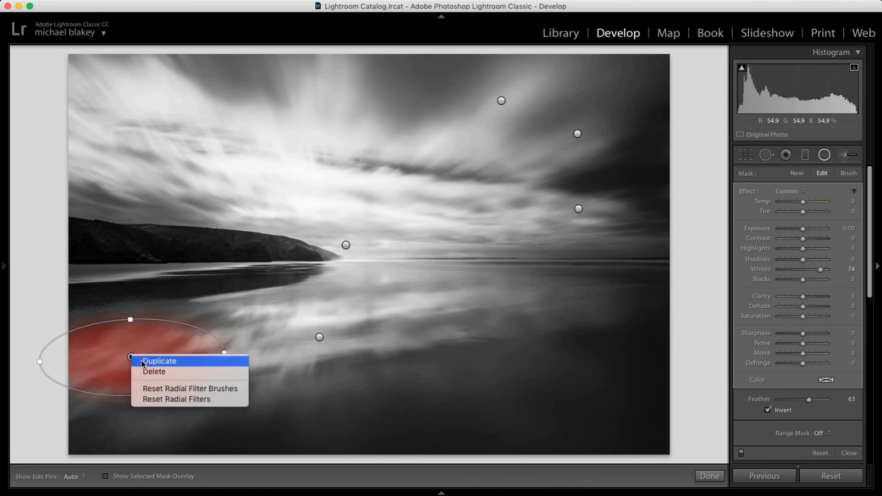
Duplicate the lower-left filter, move the copy onto the foreground water, and stretch and tilt it into a long diagonal ellipse.
left_click(137, 361)
left_click_drag(187, 368, 291, 402)
left_click_drag(326, 362, 326, 362)
left_click_drag(356, 390, 591, 307)
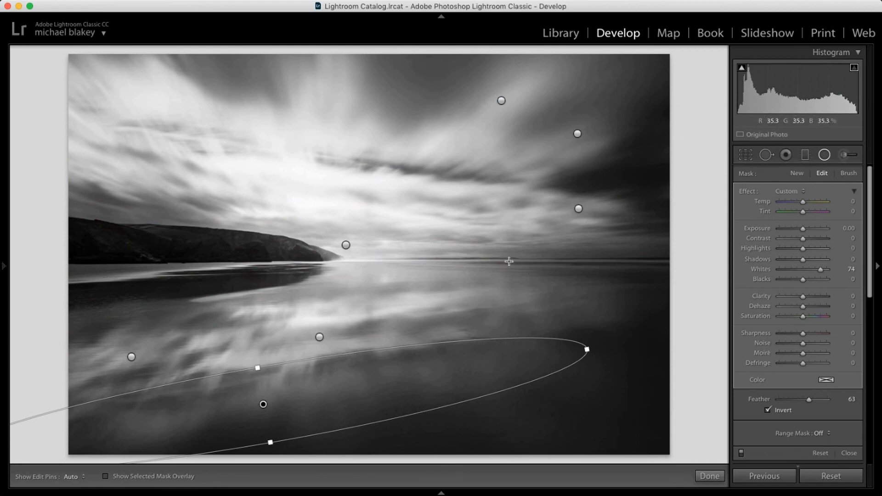
Draw a very thin ellipse along the horizon right of the headland and raise its Whites to 65.
left_click_drag(506, 260, 671, 251)
left_click_drag(588, 258, 600, 264)
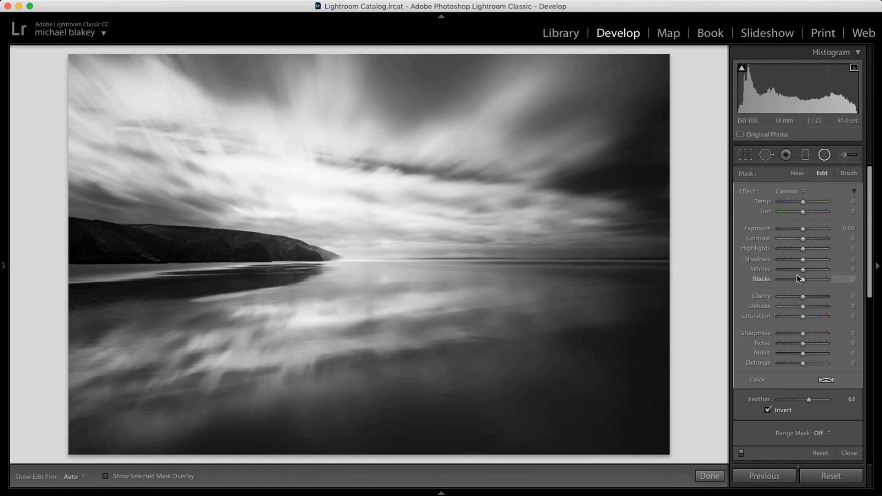
left_click_drag(806, 265, 815, 261)
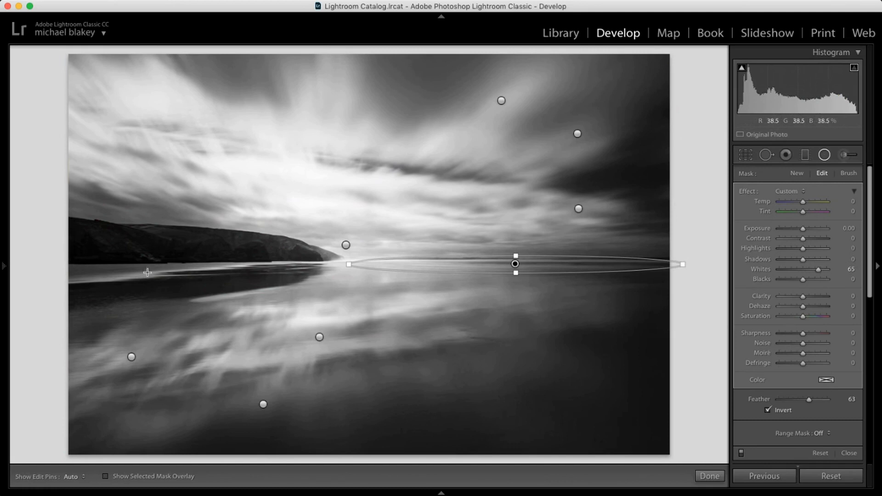
Draw a thin ellipse over the bright water strip below the headland, tilt it along the shoreline, and raise its Whites to 50.
left_click_drag(148, 275, 267, 267)
mouse_move(207, 272)
left_mouse_down()
mouse_move(222, 268)
mouse_move(215, 269)
left_mouse_up()
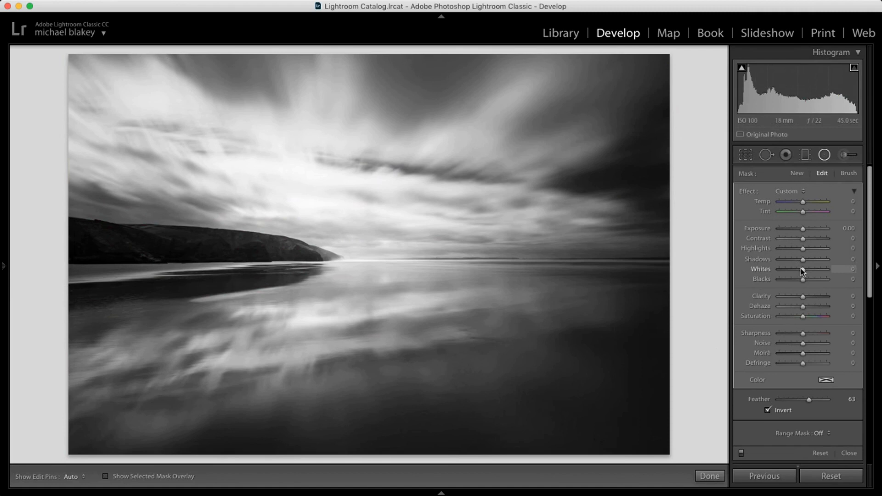
left_click_drag(810, 266, 813, 266)
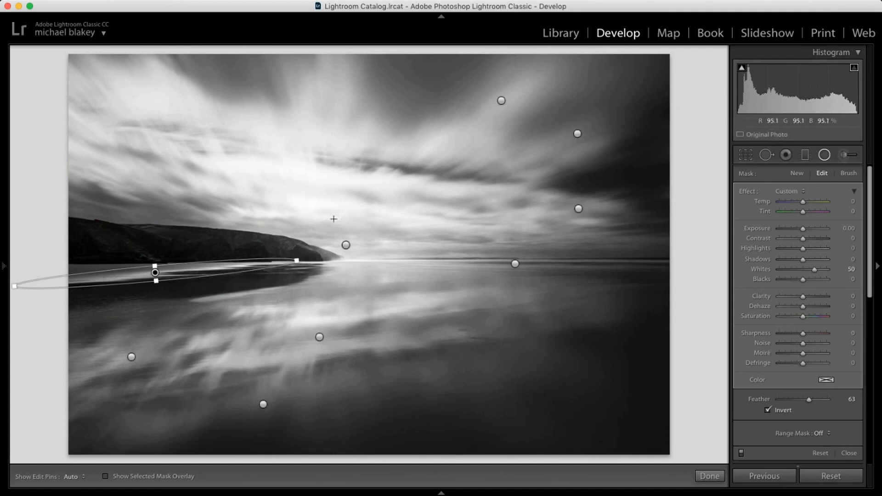
Draw an ellipse over the bright sky above the headland and lower its Highlights to -69.
left_click_drag(302, 193, 388, 143)
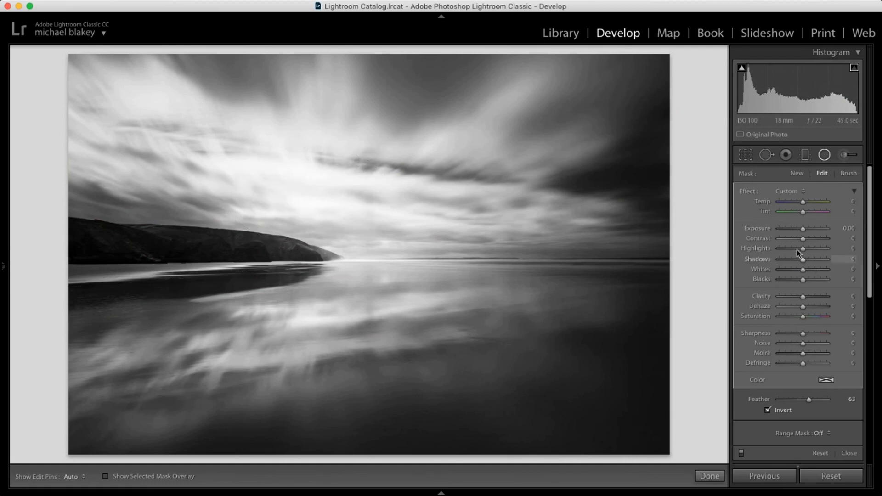
left_click_drag(802, 249, 787, 250)
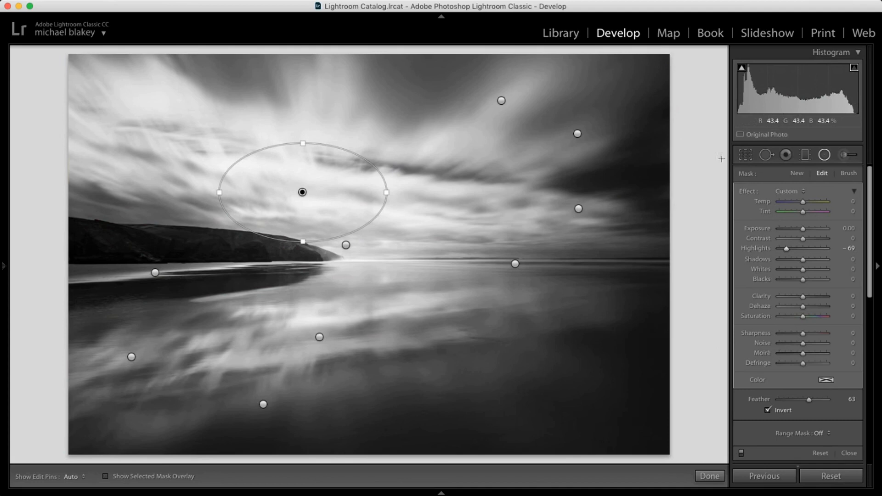
Create a new radial filter over the streaky clouds in the upper-left sky and lower its Clarity to -75.
left_click(797, 173)
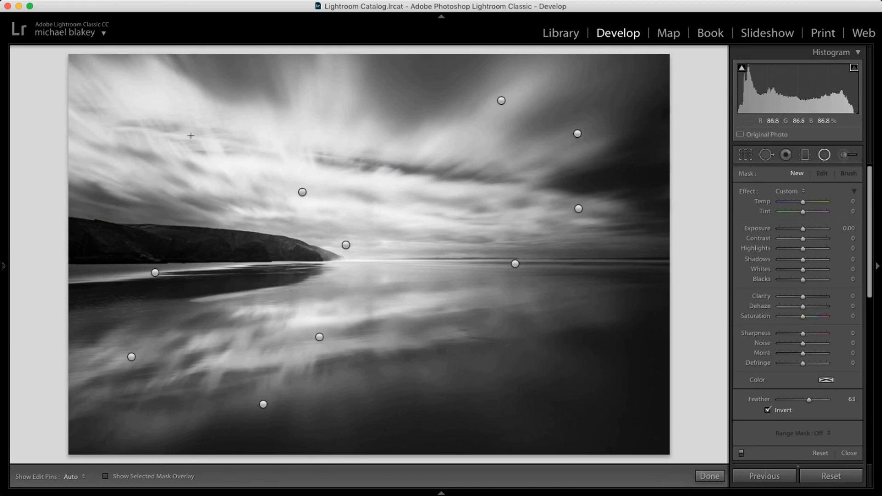
left_click_drag(179, 138, 295, 86)
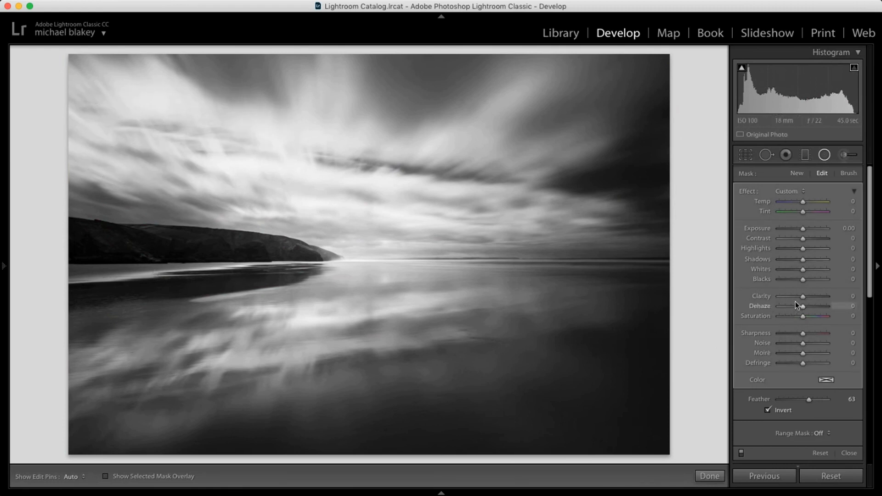
left_click_drag(803, 295, 785, 291)
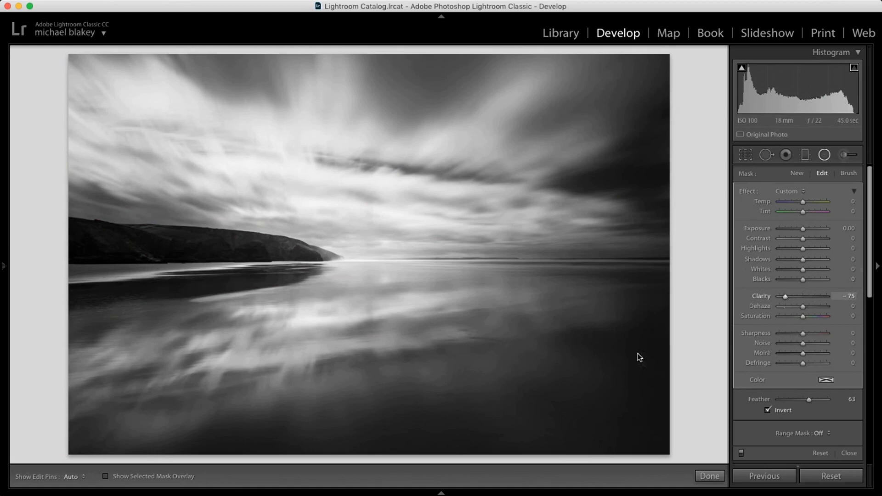
Draw another radial filter over the dark cloud band in the middle of the sky and set its Clarity to -50.
left_click_drag(383, 164, 524, 127)
double_click(802, 296)
left_click_drag(803, 297, 790, 299)
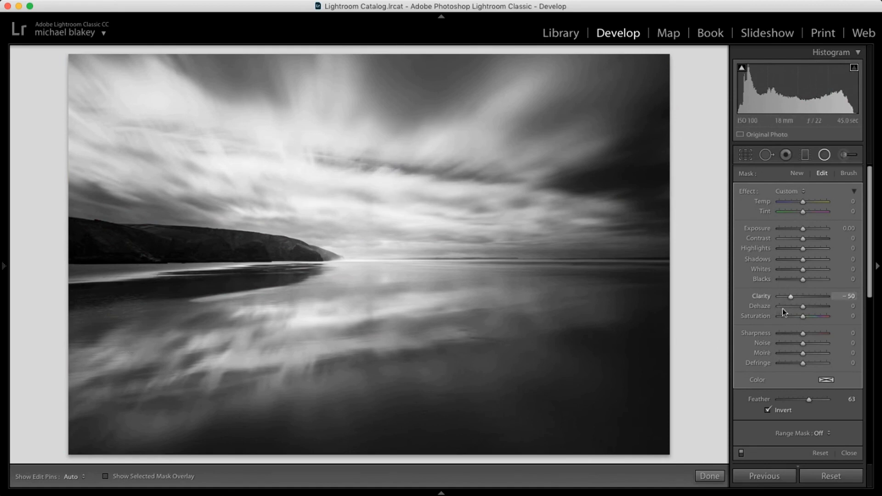
Draw a radial filter over the dark clouds just above the headland and lower its Clarity to -50.
left_click_drag(155, 197, 265, 172)
double_click(803, 297)
left_click_drag(803, 297, 795, 299)
left_click_drag(793, 299, 791, 299)
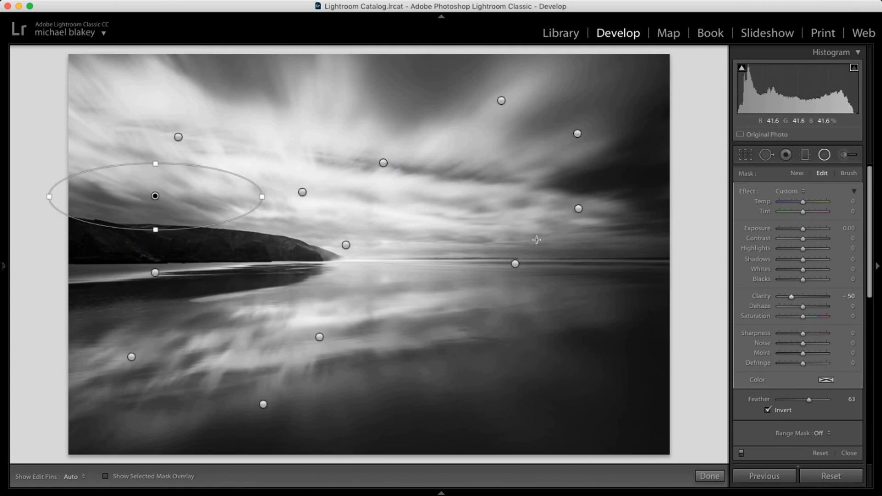
Add a thin elliptical radial filter over the sky along the horizon beyond the headland, raise its Whites to 59, and finish radial editing.
left_click_drag(536, 239, 674, 225)
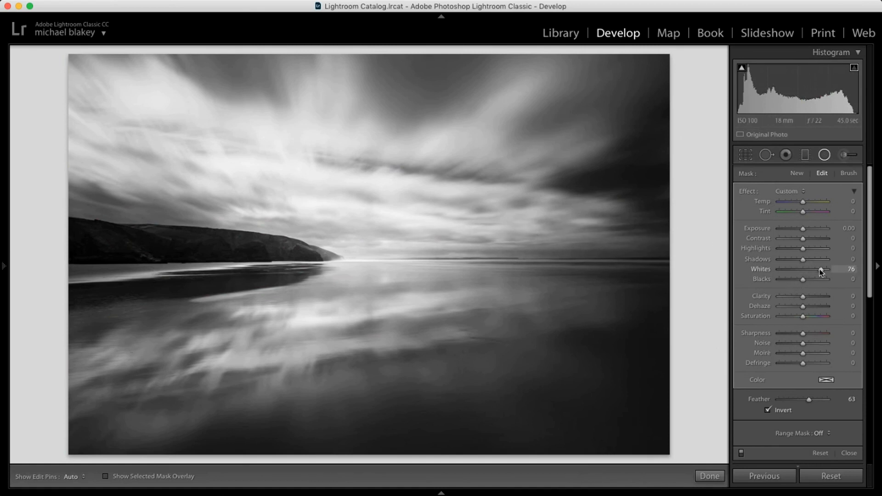
left_click_drag(820, 268, 817, 269)
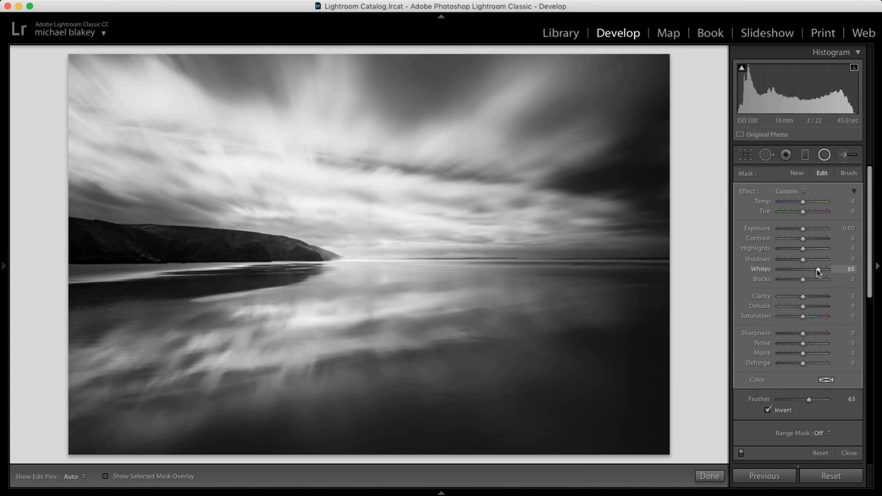
left_click_drag(816, 269, 815, 270)
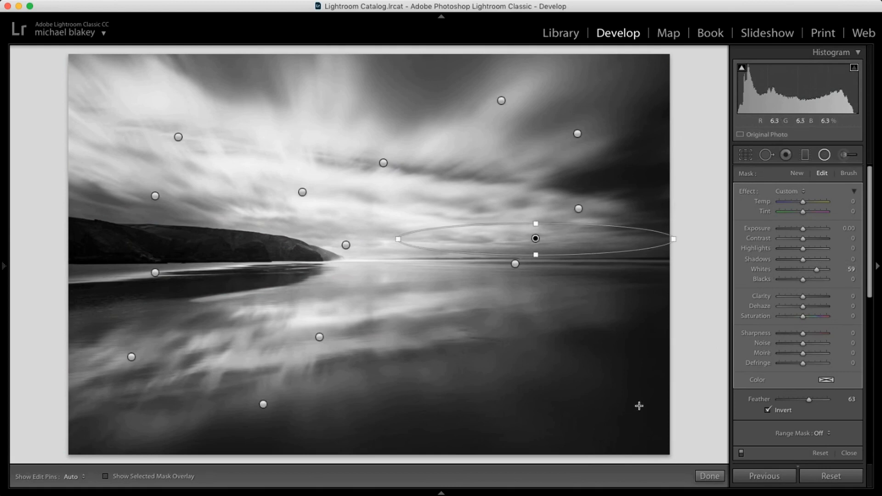
left_click(709, 476)
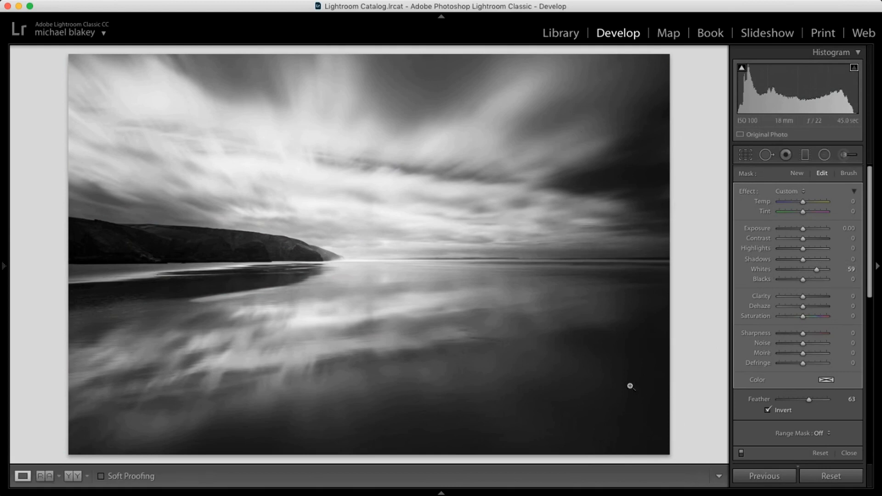
Add a diagonal graduated filter rising from the dark lower-right water and lift its Shadows slightly.
left_click(805, 156)
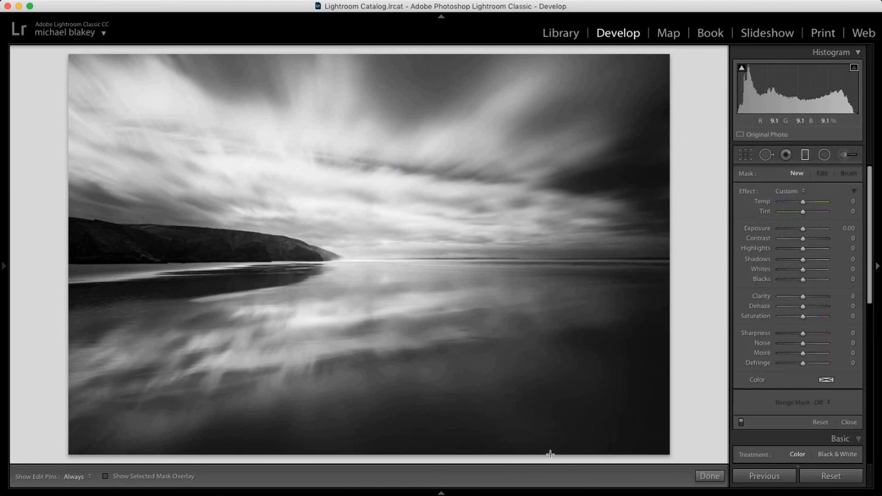
left_click_drag(547, 454, 485, 289)
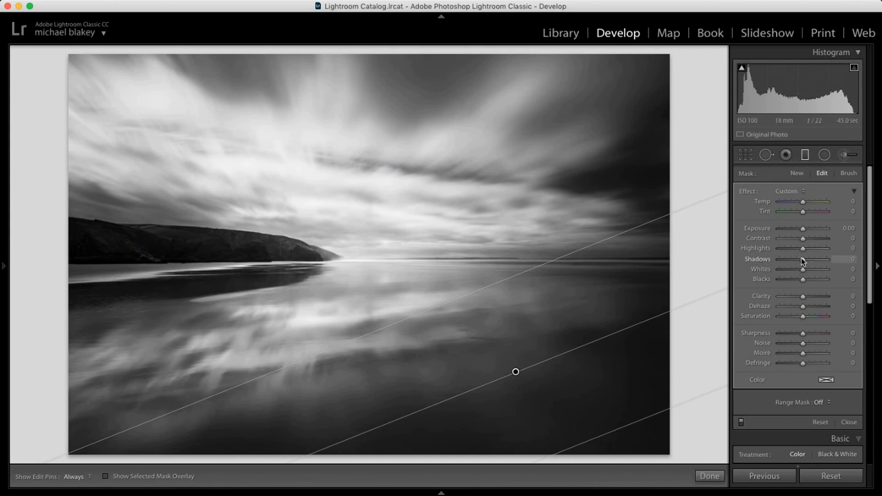
left_click_drag(803, 261, 809, 261)
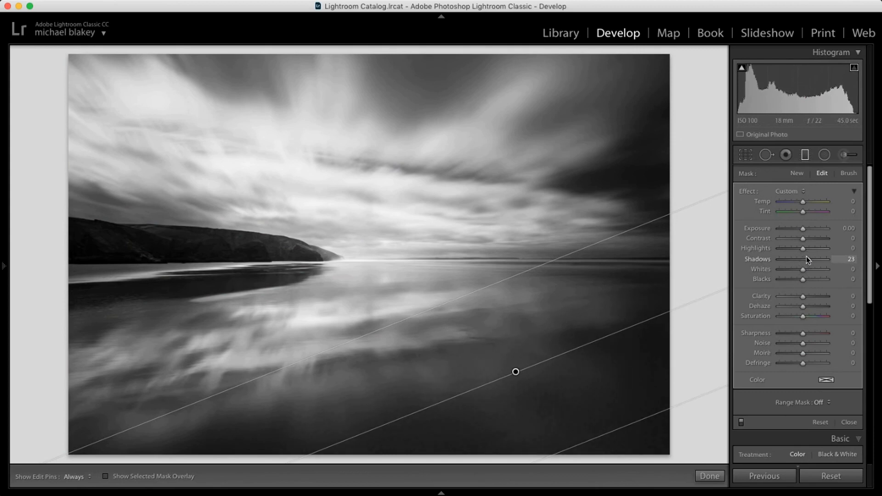
left_click_drag(806, 256, 804, 255)
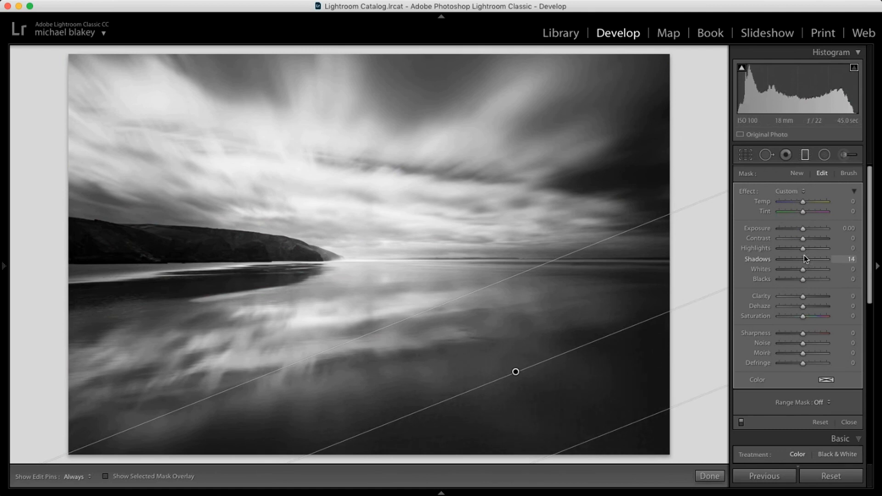
left_click_drag(805, 259, 804, 259)
left_click(707, 476)
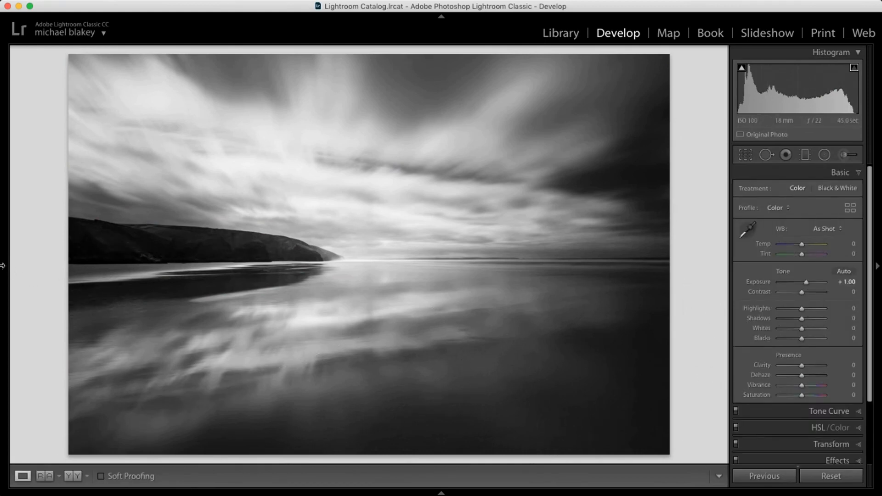
Examine the overall image at a reduced zoom against a fully black lights-out background, and return to the fitted view.
mouse_move(3, 269)
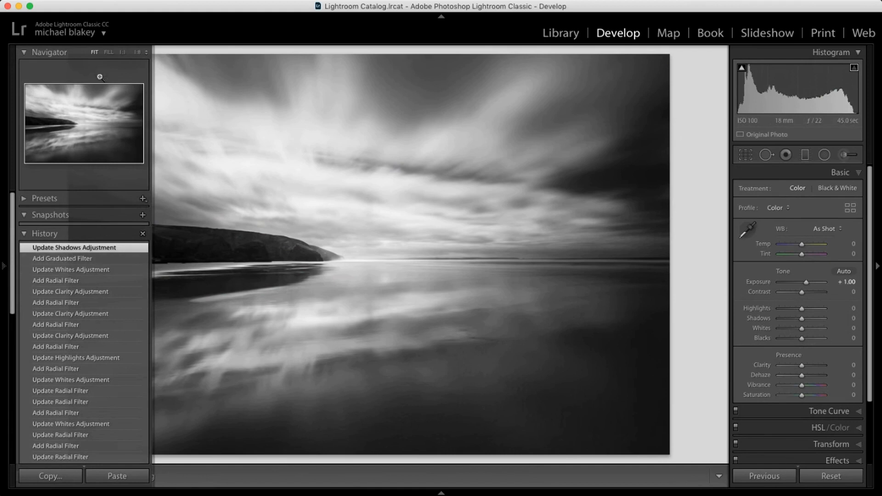
left_click(138, 55)
key("F7")
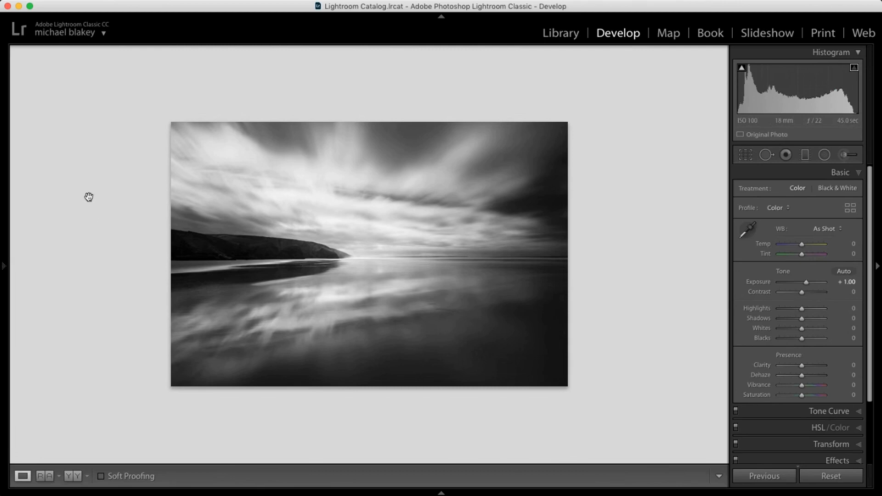
key("l")
key("l")
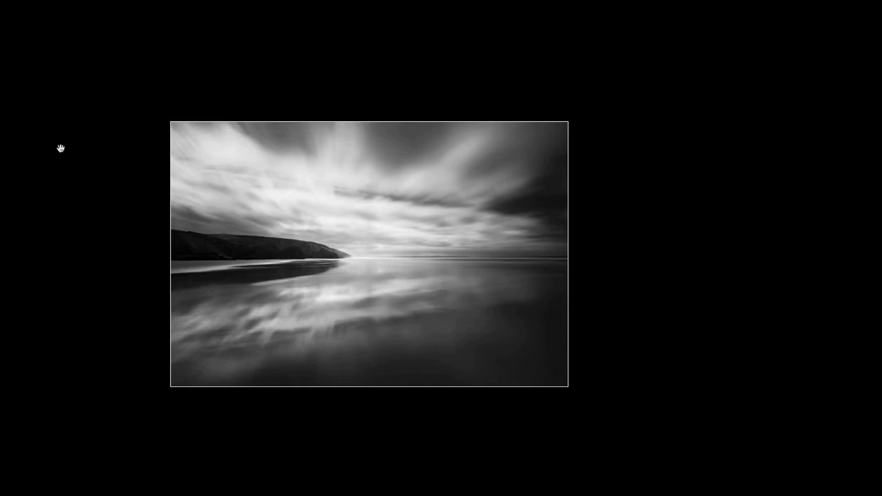
key("l")
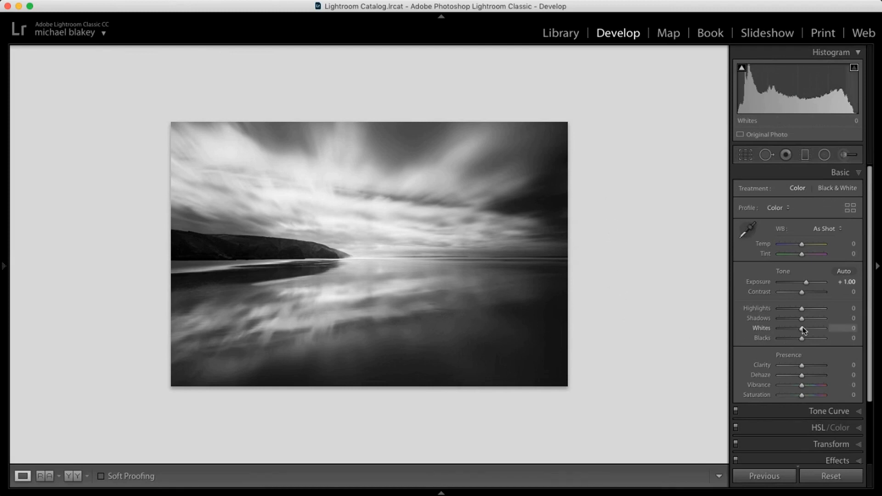
scroll(870, 307, "down", 5)
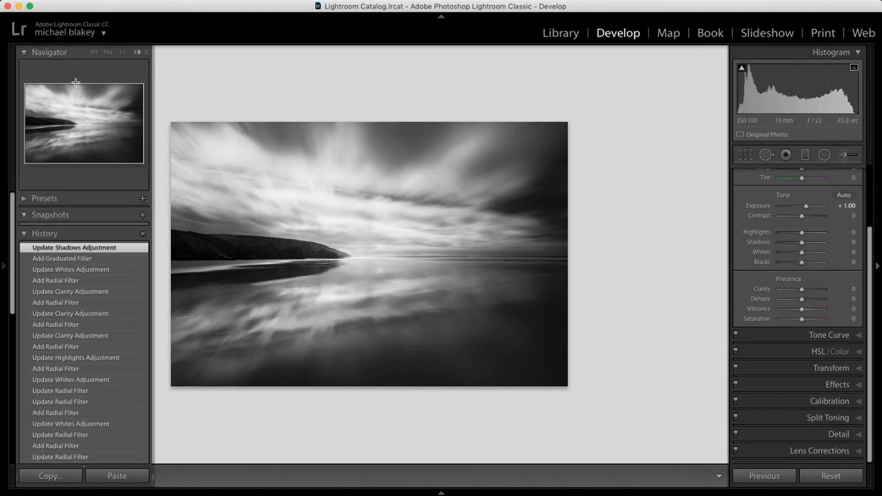
left_click(93, 53)
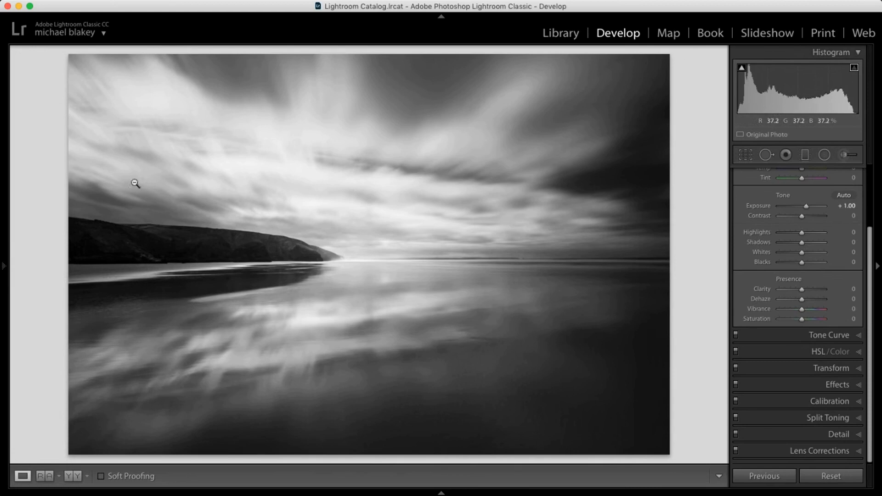
Inspect the sky above the horizon at 1:1, set Luminance noise reduction to 16, and return to the fitted view.
mouse_move(3, 263)
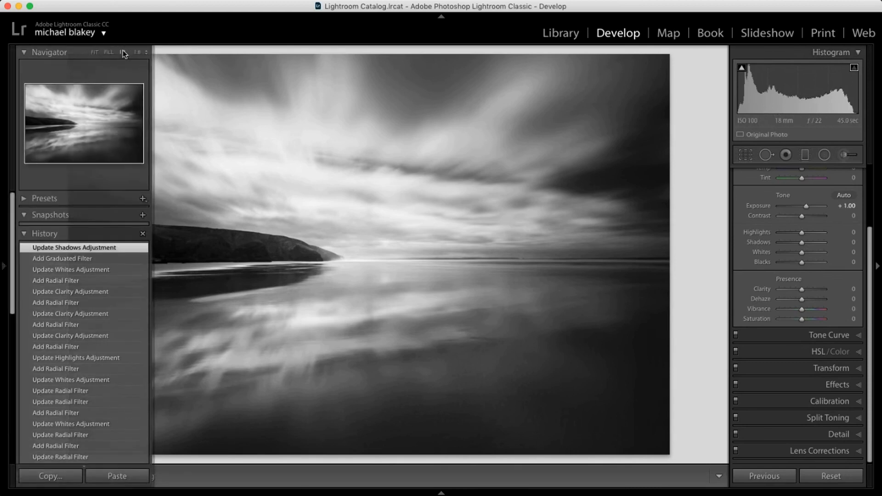
left_click(124, 53)
left_click_drag(40, 118, 124, 121)
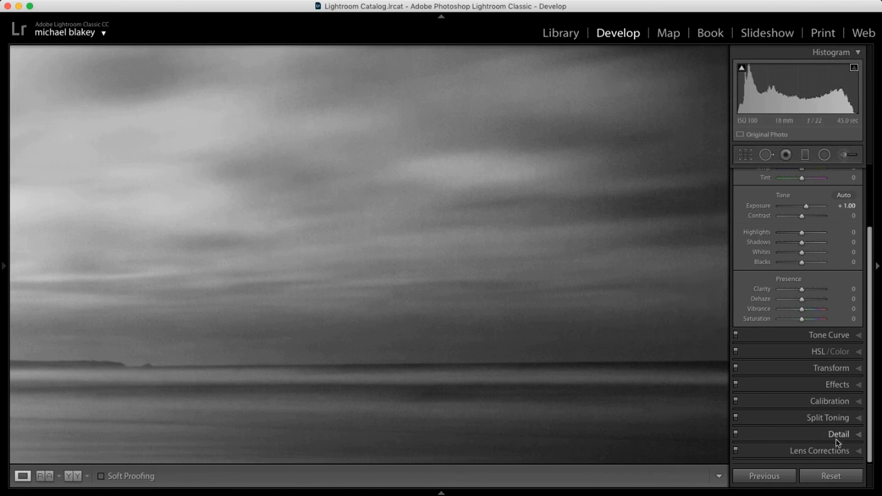
left_click(860, 436)
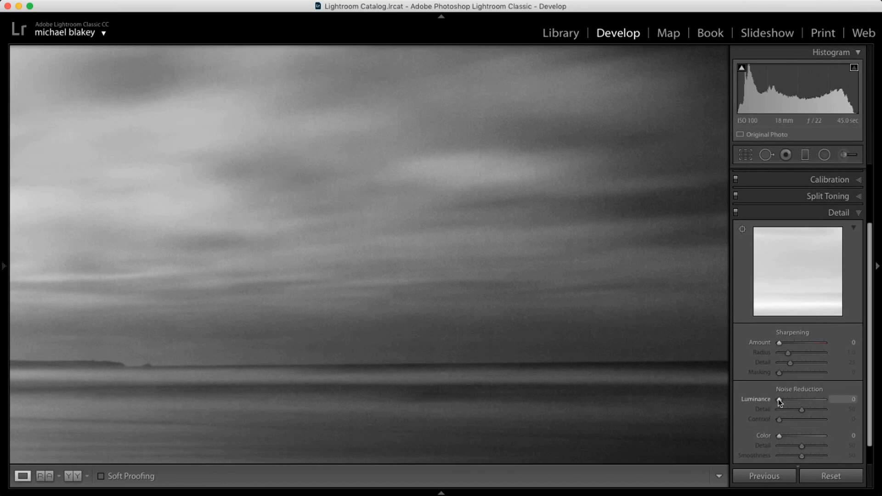
left_click_drag(778, 398, 785, 398)
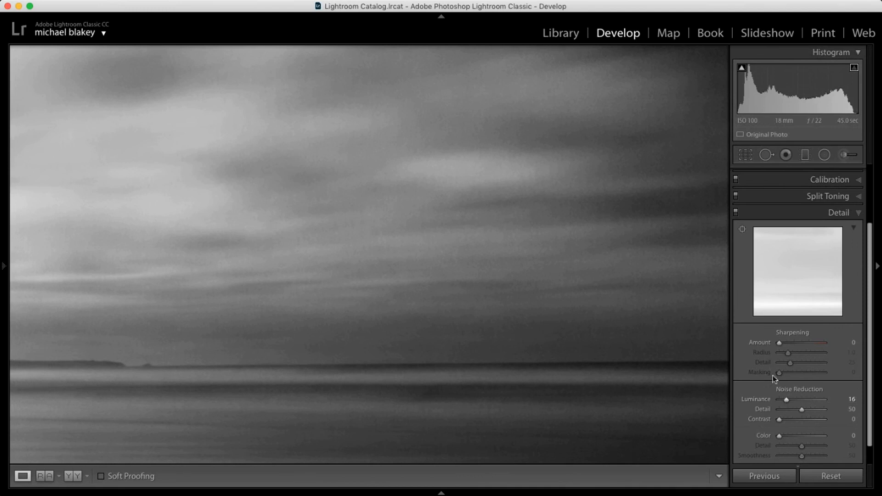
left_click(860, 212)
left_click(13, 267)
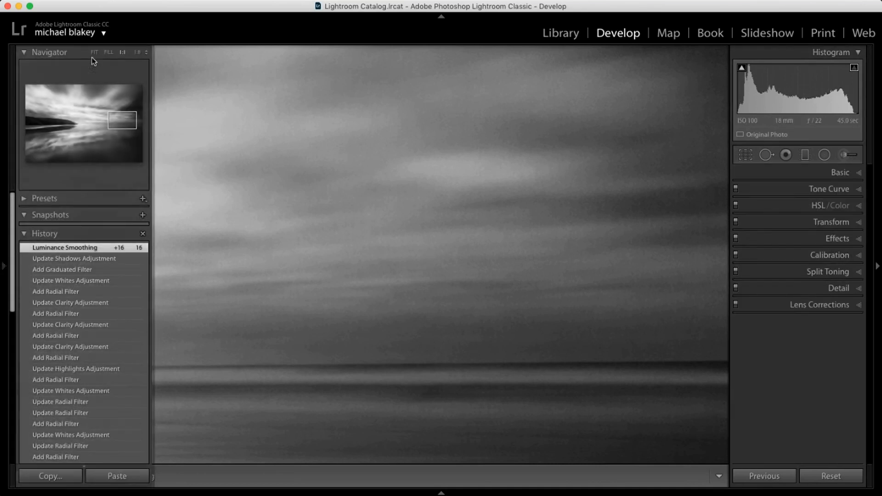
left_click(94, 52)
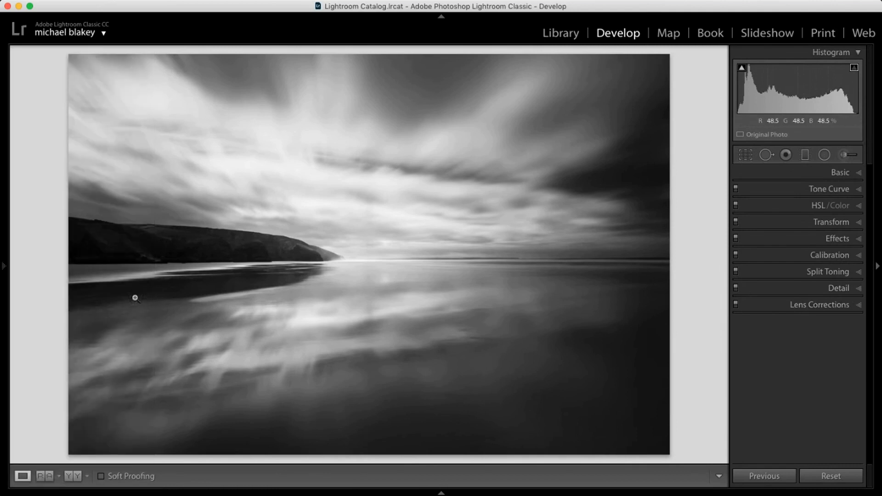
Set the sharpening Amount to 50 and, using the mask preview, limit it to the main edges with Masking at 76.
left_click(859, 289)
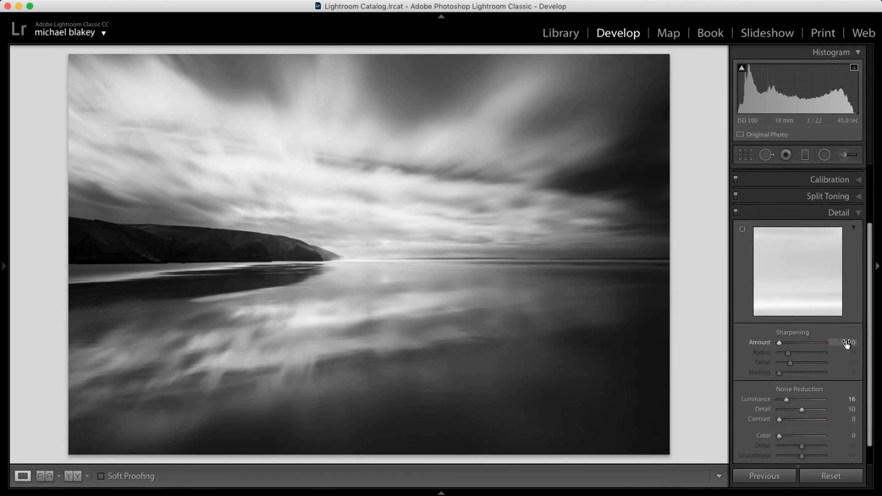
left_click(848, 342)
type("50")
key("Return")
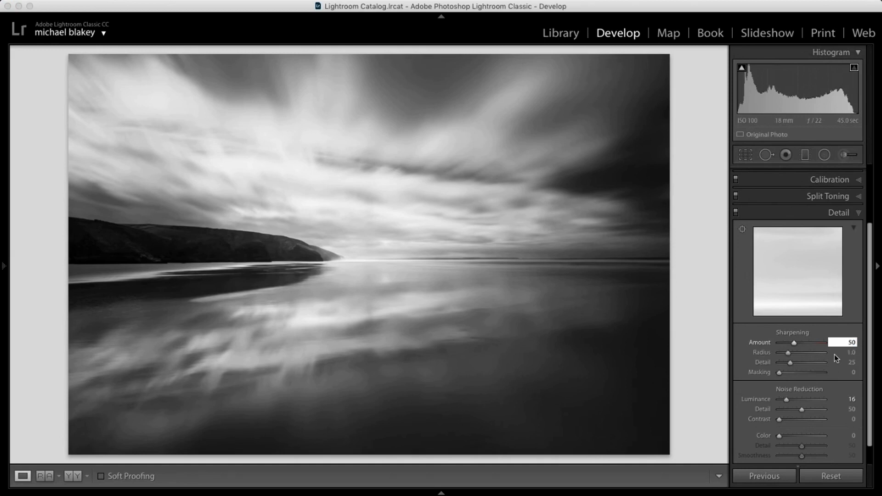
key("alt")
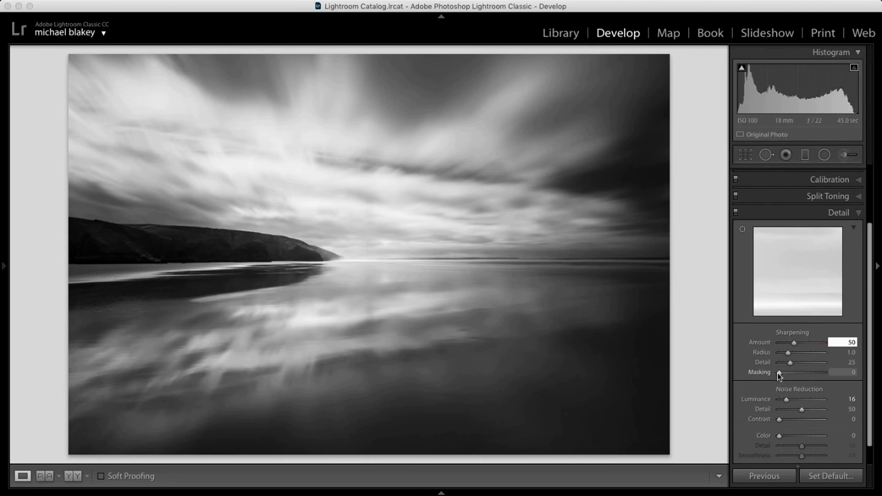
left_click_drag(779, 374, 790, 370)
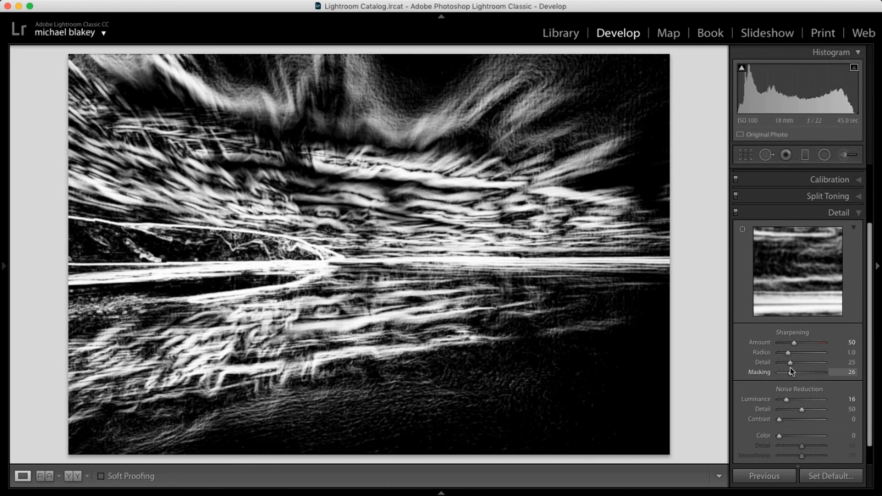
left_click_drag(791, 368, 813, 373)
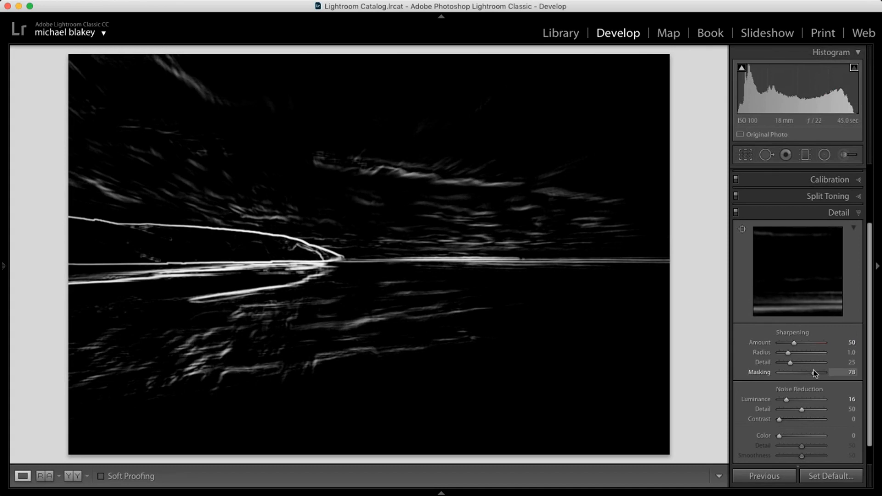
left_click_drag(814, 373, 813, 373)
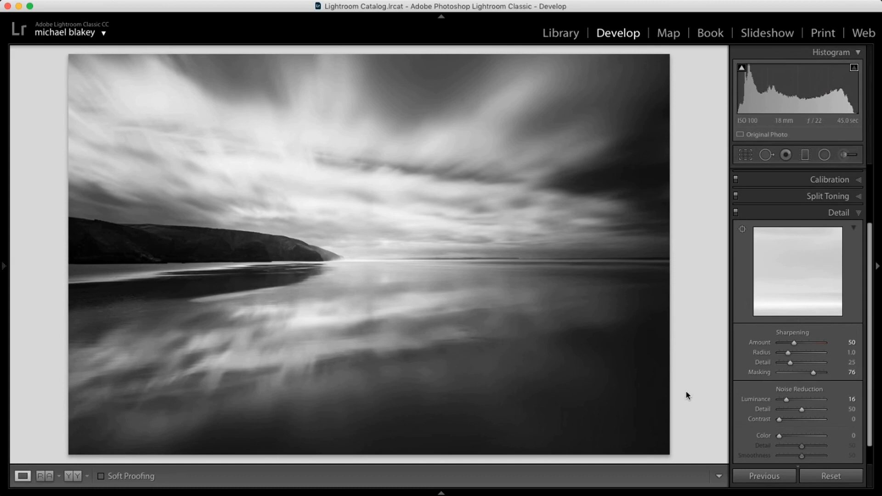